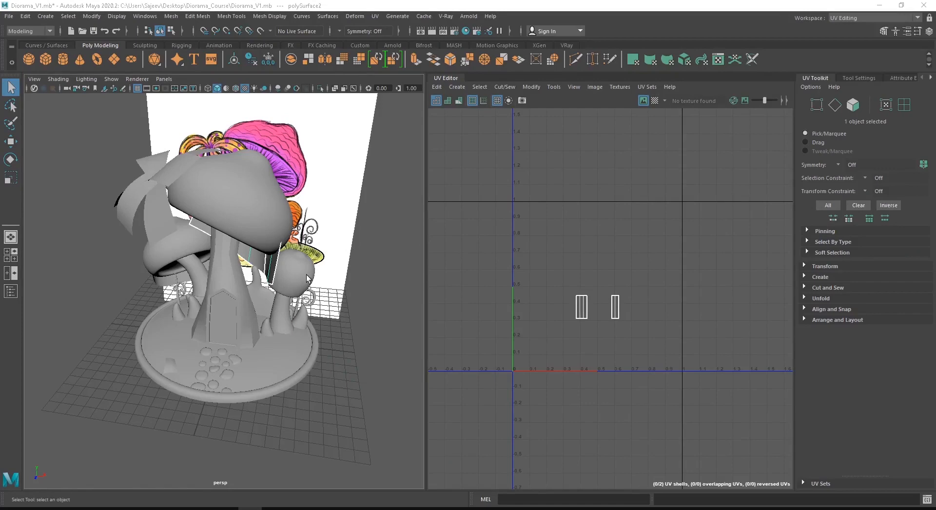
- Delete the curly plant beside the left mushroom
{"action": "left_click", "coordinate": [279, 284]}
{"action": "key", "text": "f"}
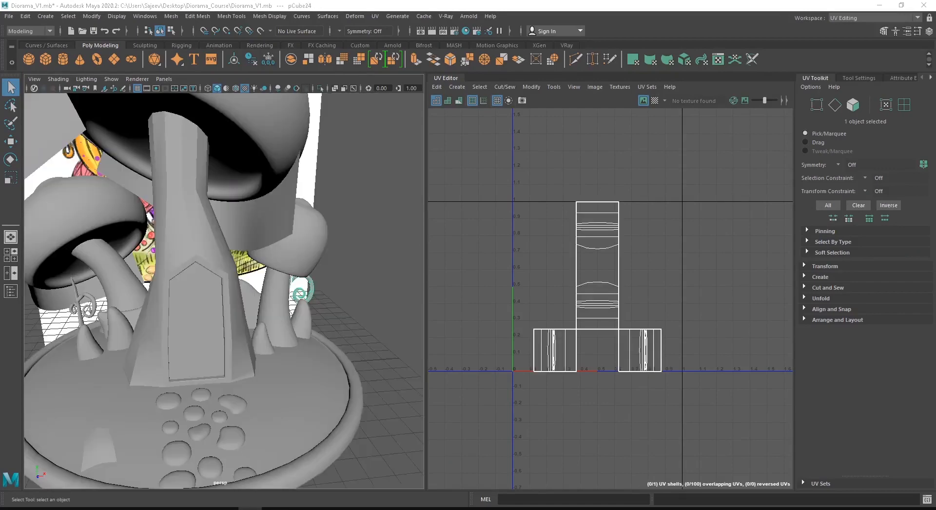
{"action": "left_click_drag", "start_coordinate": [293, 301], "coordinate": [211, 292], "text": "alt"}
{"action": "right_click_drag", "start_coordinate": [211, 293], "coordinate": [304, 295], "text": "alt"}
{"action": "left_click_drag", "start_coordinate": [303, 265], "coordinate": [221, 268], "text": "alt"}
{"action": "right_click_drag", "start_coordinate": [221, 267], "coordinate": [147, 273], "text": "alt"}
{"action": "left_click_drag", "start_coordinate": [161, 275], "coordinate": [205, 312], "text": "alt"}
{"action": "left_click", "coordinate": [116, 306]}
{"action": "key", "text": "Delete"}
- Isolate the curly plant behind the small right-hand mushroom in the perspective view
{"action": "right_click_drag", "start_coordinate": [205, 312], "coordinate": [293, 320], "text": "alt"}
{"action": "middle_click_drag", "start_coordinate": [302, 324], "coordinate": [284, 327], "text": "alt"}
{"action": "left_click_drag", "start_coordinate": [284, 327], "coordinate": [208, 325], "text": "alt"}
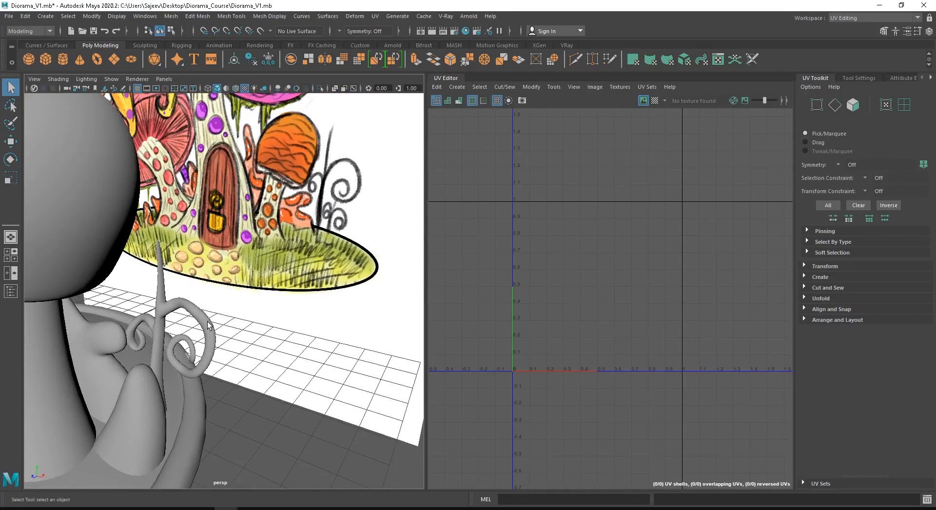
{"action": "left_click", "coordinate": [208, 325]}
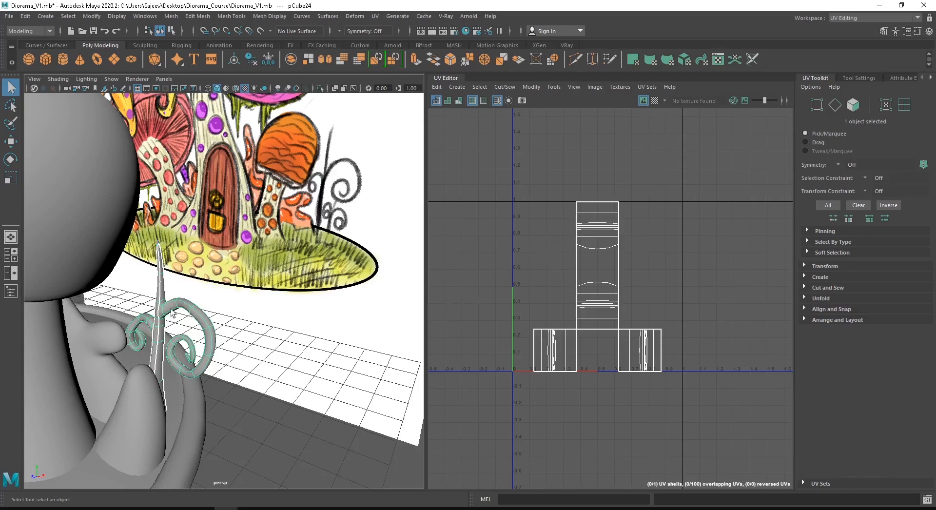
{"action": "left_click", "coordinate": [320, 89]}
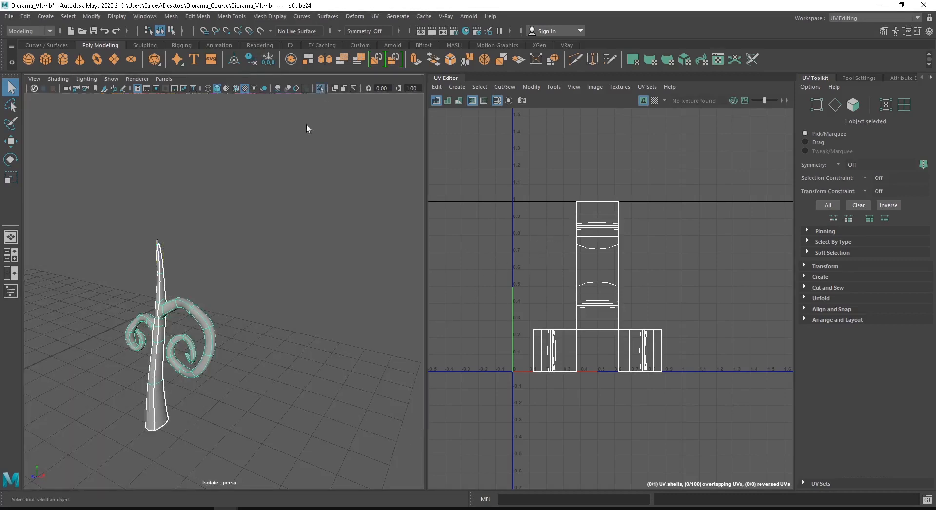
- Select all UV edges of the isolated plant and sew them into a single shell
{"action": "scroll", "coordinate": [107, 322], "scroll_direction": "up", "scroll_amount": 4}
{"action": "left_click_drag", "start_coordinate": [112, 323], "coordinate": [185, 332], "text": "alt"}
{"action": "scroll", "coordinate": [205, 356], "scroll_direction": "down", "scroll_amount": 5}
{"action": "middle_click_drag", "start_coordinate": [224, 374], "coordinate": [214, 332], "text": "alt"}
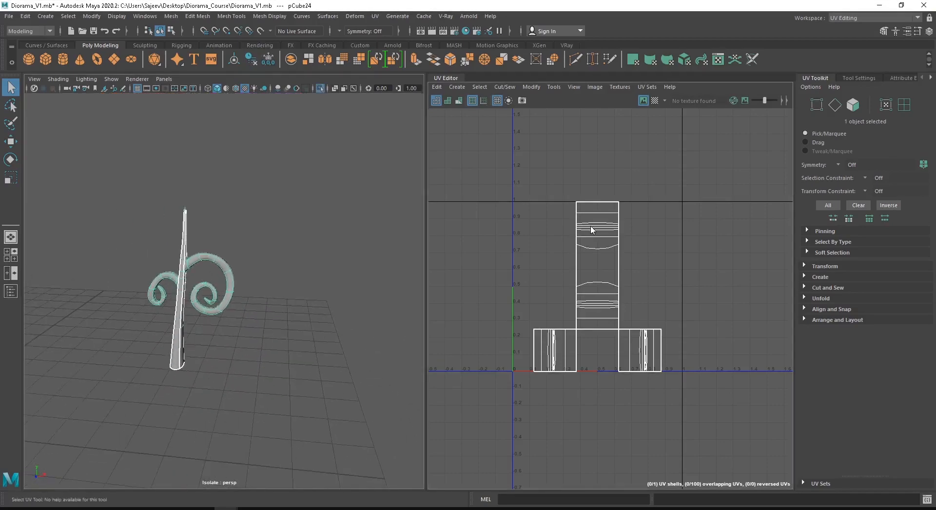
{"action": "right_click_drag", "start_coordinate": [591, 226], "coordinate": [587, 188]}
{"action": "left_click_drag", "start_coordinate": [491, 169], "coordinate": [724, 443]}
{"action": "right_click_drag", "start_coordinate": [601, 183], "coordinate": [600, 141], "text": "shift"}
- Select the seam edges running down the plant's upper stem to the base of the curl
{"action": "middle_click_drag", "start_coordinate": [215, 261], "coordinate": [244, 268], "text": "alt"}
{"action": "scroll", "coordinate": [243, 269], "scroll_direction": "up", "scroll_amount": 8}
{"action": "left_click_drag", "start_coordinate": [219, 268], "coordinate": [280, 274], "text": "alt"}
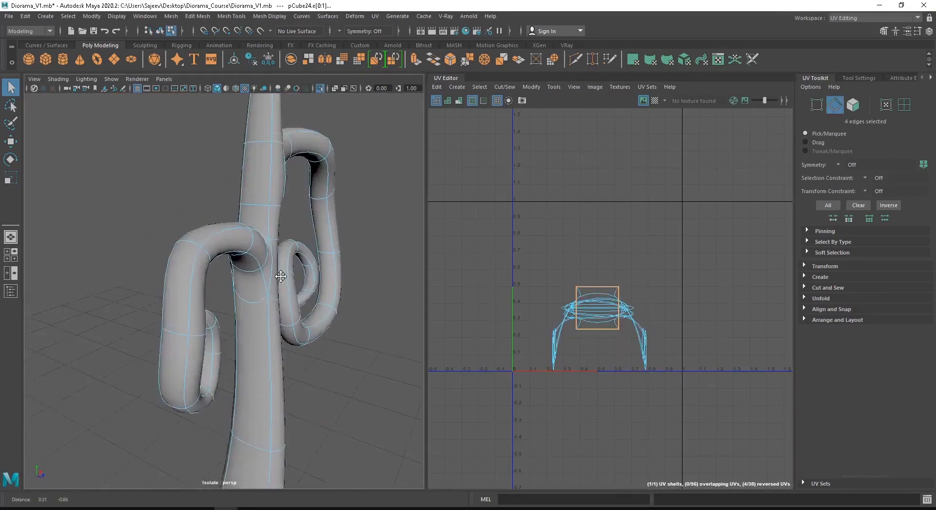
{"action": "left_click_drag", "start_coordinate": [156, 267], "coordinate": [290, 251], "text": "alt"}
{"action": "scroll", "coordinate": [271, 304], "scroll_direction": "down", "scroll_amount": 3}
{"action": "middle_click_drag", "start_coordinate": [290, 251], "coordinate": [234, 322], "text": "alt"}
{"action": "left_click_drag", "start_coordinate": [234, 322], "coordinate": [230, 341], "text": "alt"}
{"action": "left_click_drag", "start_coordinate": [247, 221], "coordinate": [234, 239], "text": "alt"}
{"action": "left_click", "coordinate": [285, 215]}
{"action": "left_click", "coordinate": [286, 179], "text": "shift"}
{"action": "left_click", "coordinate": [189, 260], "text": "shift"}
{"action": "left_click", "coordinate": [203, 373], "text": "shift"}
{"action": "middle_click_drag", "start_coordinate": [208, 405], "coordinate": [224, 316], "text": "alt"}
{"action": "scroll", "coordinate": [224, 322], "scroll_direction": "up", "scroll_amount": 4}
{"action": "left_click", "coordinate": [220, 349], "text": "shift"}
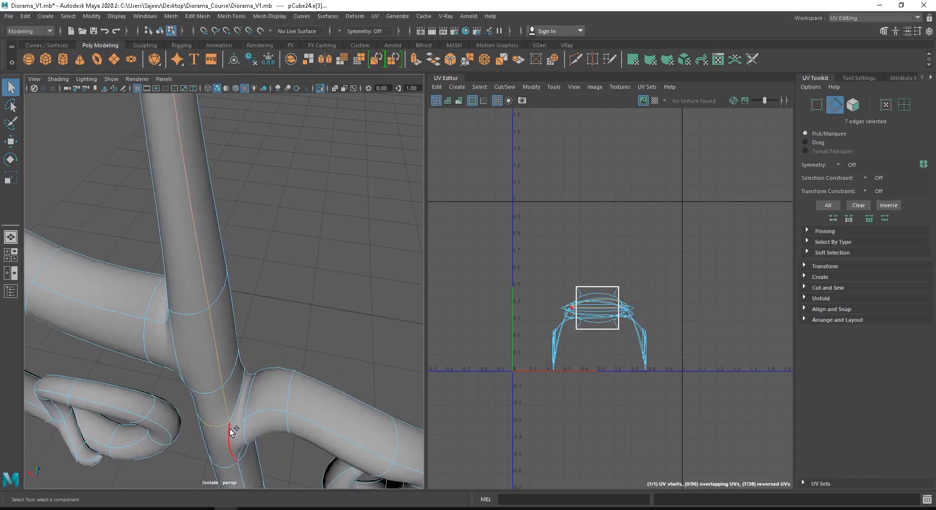
- Extend the seam edge selection along the outer side of the curl, around its tip and onto the inner side
{"action": "left_click_drag", "start_coordinate": [323, 423], "coordinate": [236, 326], "text": "alt"}
{"action": "left_click", "coordinate": [284, 311], "text": "shift"}
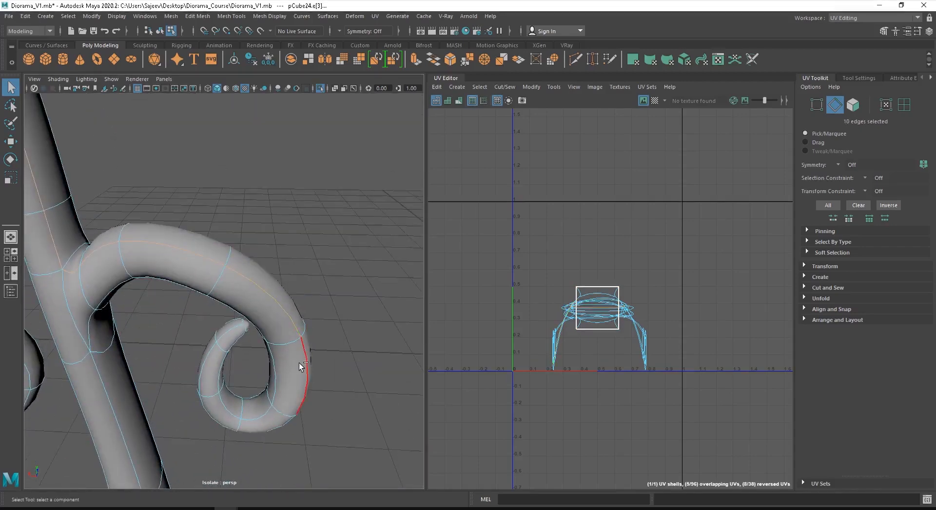
{"action": "left_click", "coordinate": [306, 373], "text": "shift"}
{"action": "left_click", "coordinate": [278, 428], "text": "shift"}
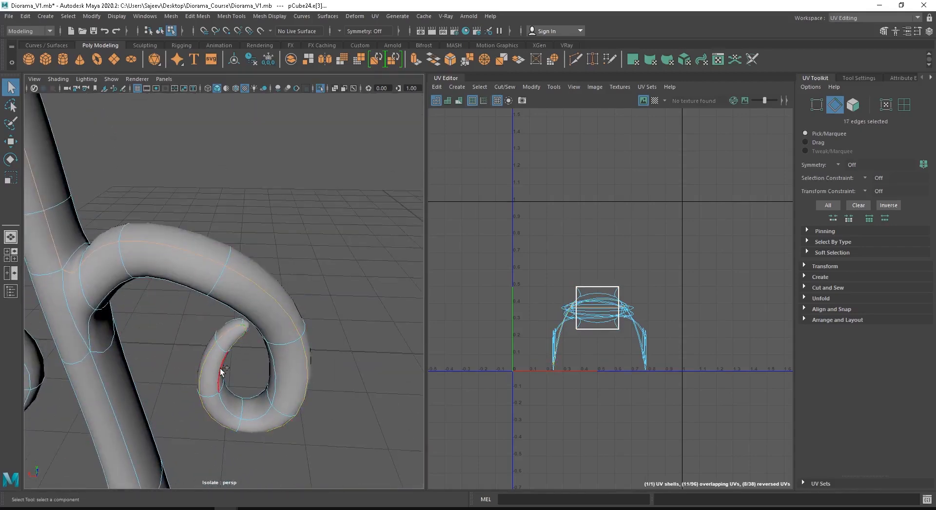
{"action": "left_click", "coordinate": [220, 372], "text": "shift"}
- Add the remaining inner curl edges and the edge loops along the other branch to the seam selection
{"action": "left_click_drag", "start_coordinate": [221, 372], "coordinate": [101, 341], "text": "alt"}
{"action": "middle_click_drag", "start_coordinate": [101, 341], "coordinate": [126, 273], "text": "alt"}
{"action": "left_click", "coordinate": [159, 274], "text": "shift"}
{"action": "left_click_drag", "start_coordinate": [159, 275], "coordinate": [178, 292], "text": "alt"}
{"action": "left_click", "coordinate": [178, 333], "text": "shift"}
{"action": "left_click_drag", "start_coordinate": [178, 332], "coordinate": [243, 218], "text": "alt"}
{"action": "double_click", "coordinate": [205, 246], "text": "shift"}
{"action": "middle_click_drag", "start_coordinate": [242, 217], "coordinate": [244, 253], "text": "alt"}
{"action": "double_click", "coordinate": [223, 326], "text": "shift"}
- Complete the seam selection on the upper stem and cut the UVs along all selected edges
{"action": "left_click_drag", "start_coordinate": [348, 224], "coordinate": [309, 235], "text": "alt"}
{"action": "left_click", "coordinate": [309, 236], "text": "shift"}
{"action": "middle_click_drag", "start_coordinate": [310, 236], "coordinate": [314, 284], "text": "alt"}
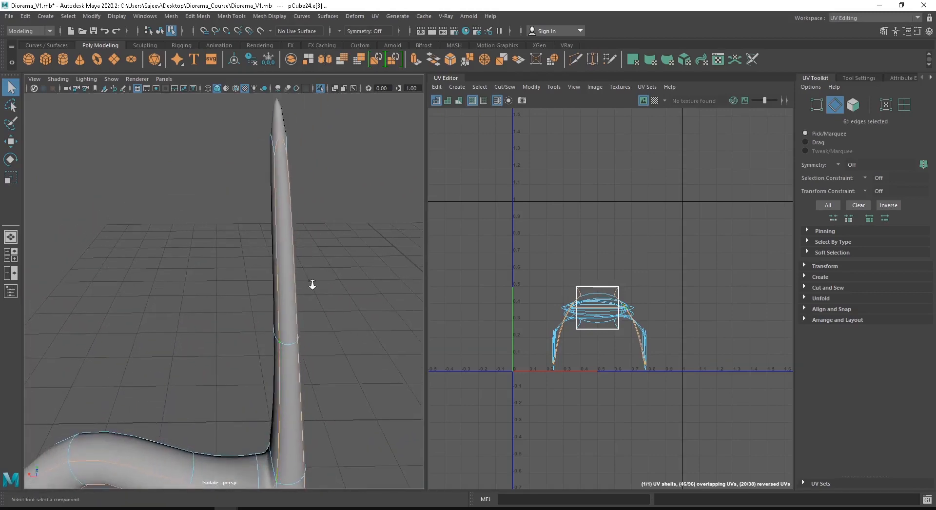
{"action": "right_click_drag", "start_coordinate": [314, 284], "coordinate": [233, 291], "text": "alt"}
{"action": "middle_click_drag", "start_coordinate": [233, 291], "coordinate": [232, 177], "text": "alt"}
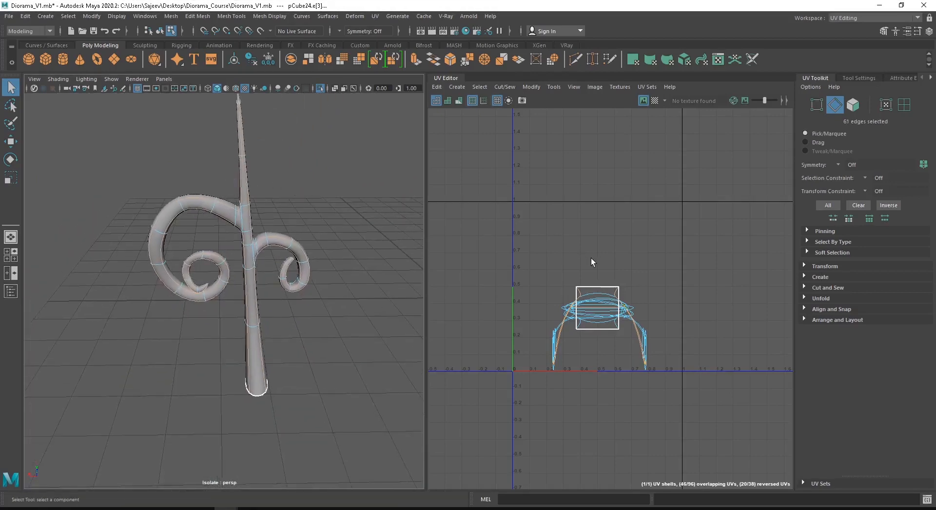
{"action": "right_click_drag", "start_coordinate": [663, 259], "coordinate": [629, 268], "text": "shift"}
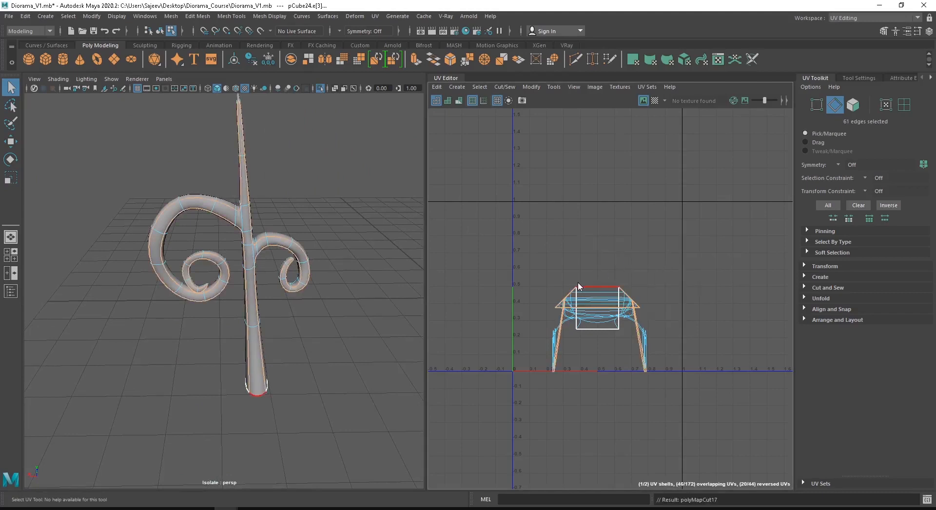
- Select all UVs of the curly plant and unfold them
{"action": "right_click_drag", "start_coordinate": [578, 282], "coordinate": [667, 298]}
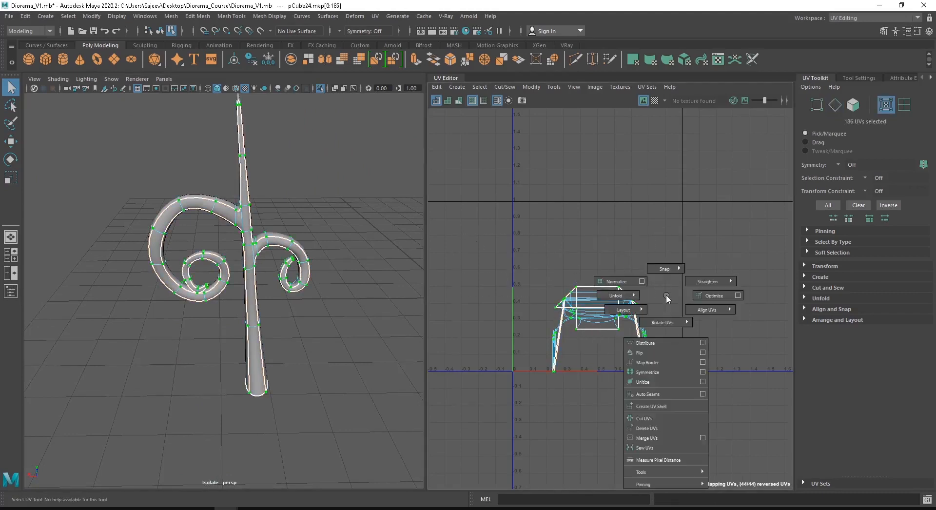
{"action": "right_click_drag", "start_coordinate": [601, 308], "coordinate": [566, 306], "text": "shift"}
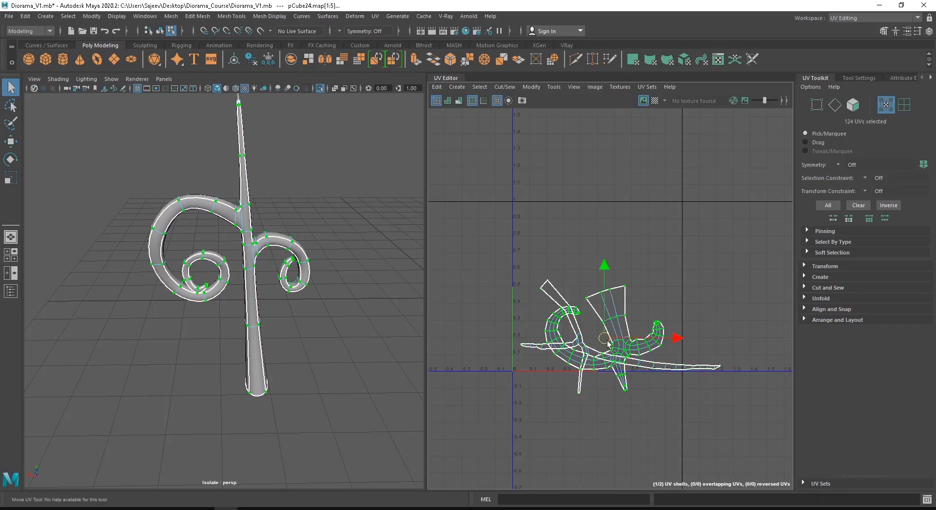
- Move the wide curly UV shell above the narrow one and rotate it so its stem stands upright
{"action": "left_click_drag", "start_coordinate": [608, 360], "coordinate": [620, 283]}
{"action": "key", "text": "e"}
{"action": "left_click_drag", "start_coordinate": [644, 200], "coordinate": [526, 342]}
{"action": "key", "text": "w"}
{"action": "left_click_drag", "start_coordinate": [615, 263], "coordinate": [619, 276]}
{"action": "key", "text": "e"}
{"action": "left_click", "coordinate": [663, 235]}
{"action": "double_click", "coordinate": [603, 257]}
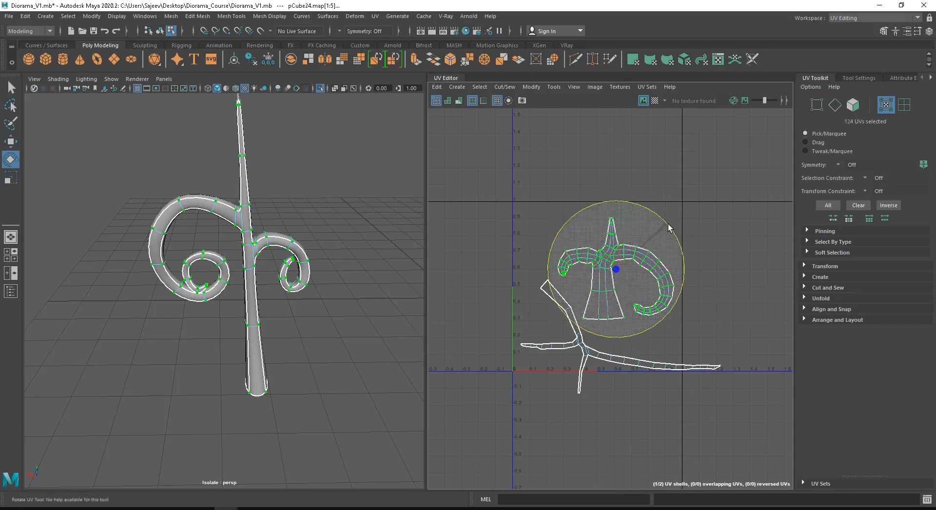
{"action": "key", "text": "w"}
{"action": "left_click_drag", "start_coordinate": [617, 272], "coordinate": [618, 286]}
- Scale down the narrow branching UV shell and move it just below the wide shell
{"action": "double_click", "coordinate": [582, 347]}
{"action": "right_click_drag", "start_coordinate": [702, 248], "coordinate": [566, 252], "text": "shift"}
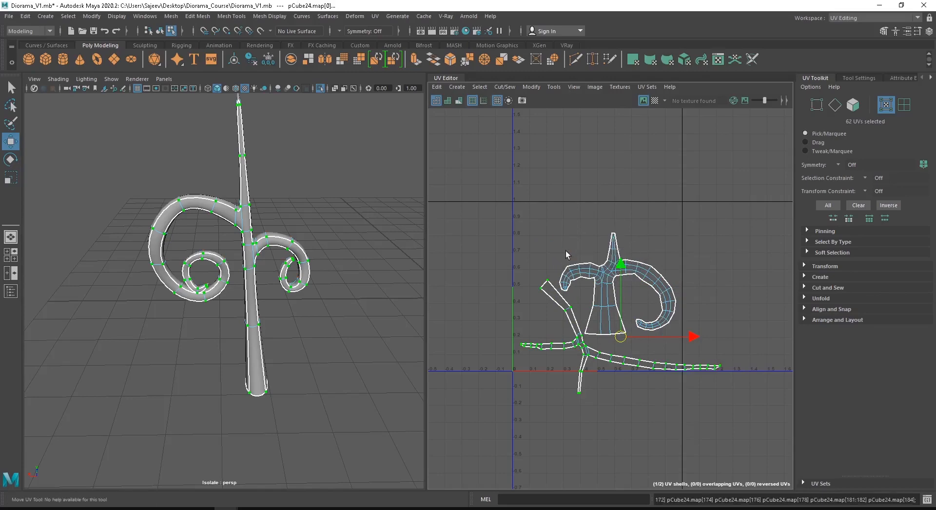
{"action": "key", "text": "r"}
{"action": "left_click_drag", "start_coordinate": [621, 336], "coordinate": [596, 337]}
{"action": "key", "text": "w"}
{"action": "left_click_drag", "start_coordinate": [621, 337], "coordinate": [586, 333]}
- Rotate the narrow UV shell by about half a turn and reposition it
{"action": "left_click", "coordinate": [640, 349]}
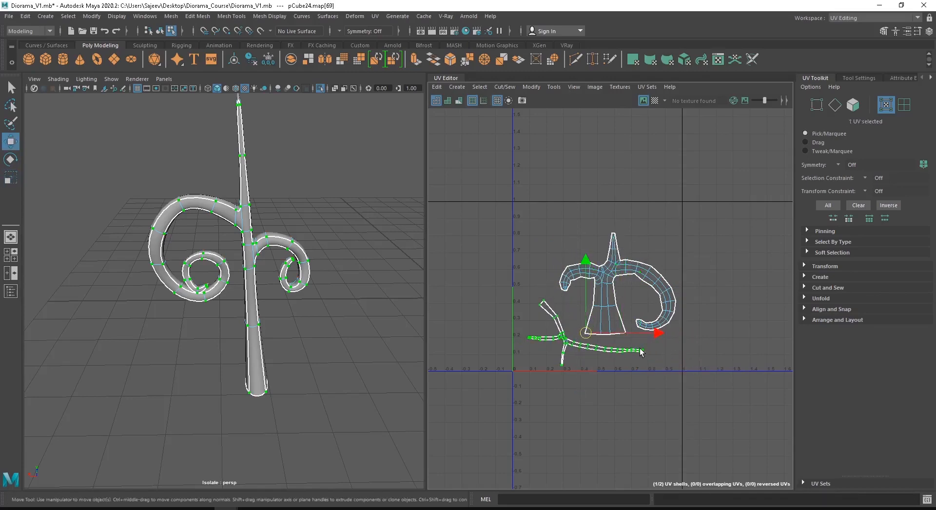
{"action": "key", "text": "e"}
{"action": "double_click", "coordinate": [588, 352]}
{"action": "left_click_drag", "start_coordinate": [469, 248], "coordinate": [469, 247]}
{"action": "key", "text": "ctrl+z"}
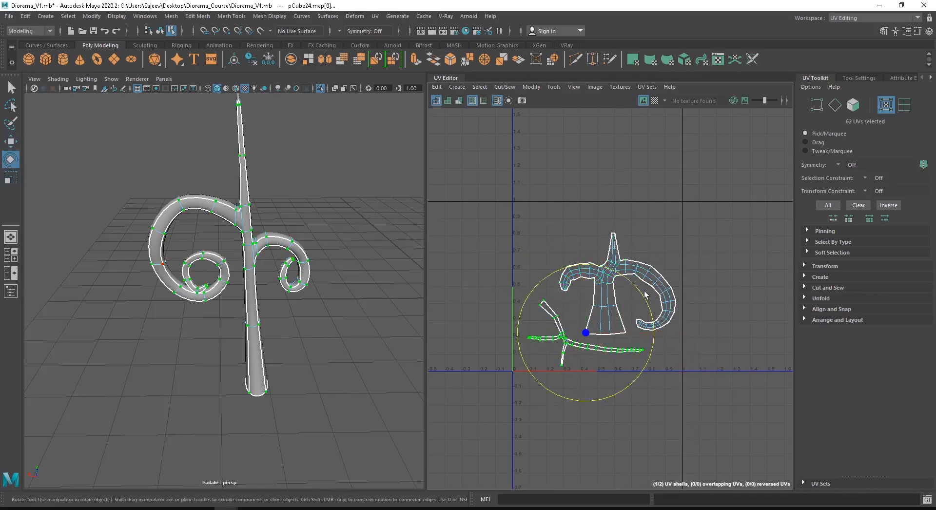
{"action": "left_click_drag", "start_coordinate": [642, 293], "coordinate": [468, 383]}
{"action": "key", "text": "w"}
{"action": "left_click_drag", "start_coordinate": [592, 332], "coordinate": [577, 315]}
- Arrange both UV shells inside the 0 to 1 tile, enlarging the narrow shell slightly
{"action": "double_click", "coordinate": [615, 290]}
{"action": "double_click", "coordinate": [622, 260]}
{"action": "key", "text": "r"}
{"action": "mouse_move", "coordinate": [617, 277]}
{"action": "left_mouse_down"}
{"action": "mouse_move", "coordinate": [636, 288]}
{"action": "mouse_move", "coordinate": [606, 272]}
{"action": "left_mouse_up"}
{"action": "key", "text": "w"}
- Return the plant to object mode and compare its unsmoothed shape with the smooth preview
{"action": "right_click_drag", "start_coordinate": [261, 218], "coordinate": [309, 202]}
{"action": "key", "text": "1"}
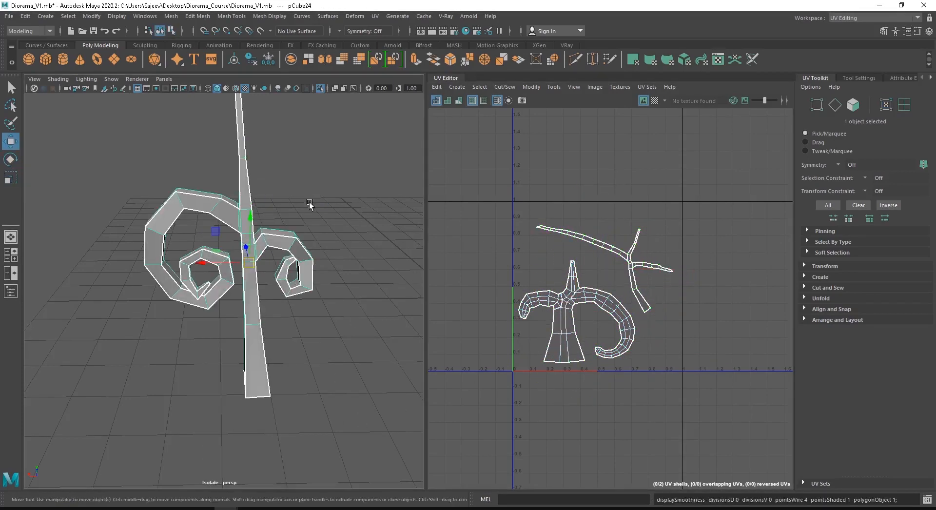
{"action": "left_click", "coordinate": [309, 203]}
{"action": "left_click_drag", "start_coordinate": [282, 230], "coordinate": [201, 267], "text": "alt"}
{"action": "left_click", "coordinate": [219, 254]}
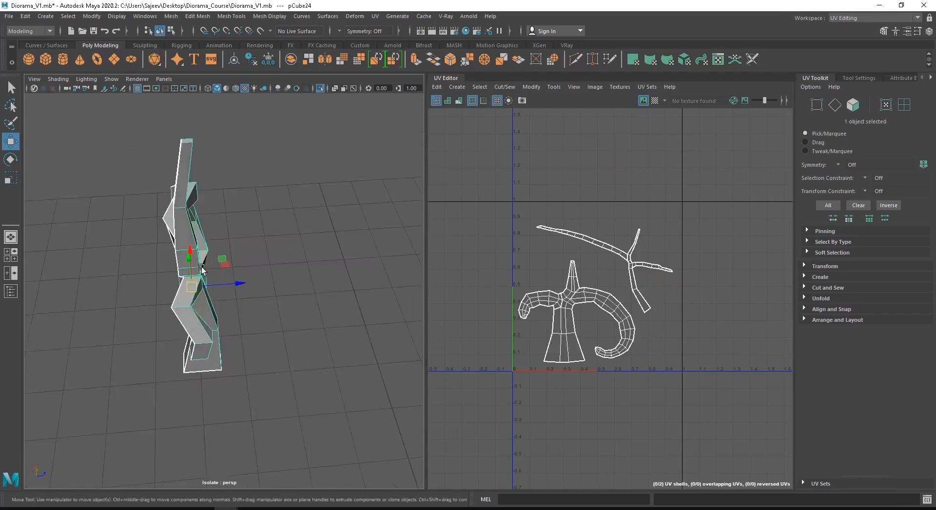
{"action": "key", "text": "3"}
{"action": "right_click_drag", "start_coordinate": [314, 259], "coordinate": [189, 176], "text": "alt"}
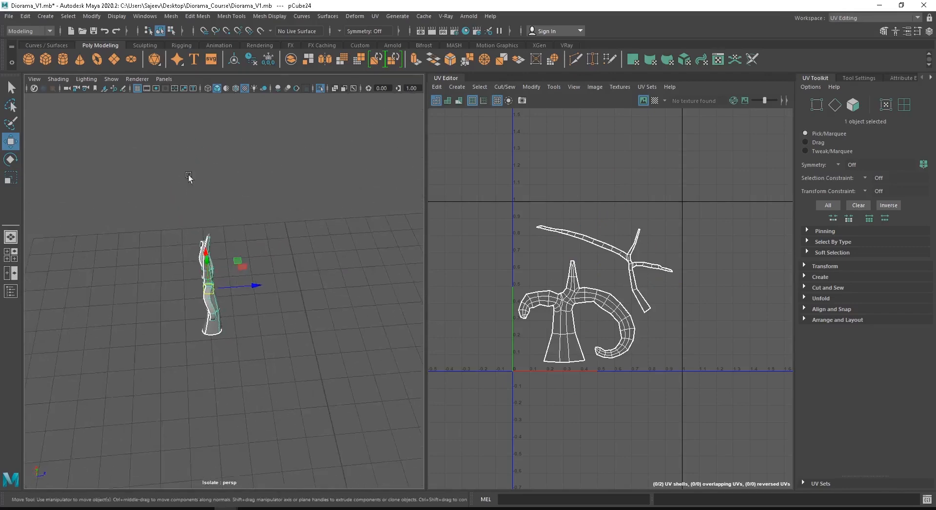
- Exit isolation, duplicate the curly plant and move the copy beside the left mushroom
{"action": "left_click", "coordinate": [318, 90]}
{"action": "left_click_drag", "start_coordinate": [333, 194], "coordinate": [298, 219], "text": "alt"}
{"action": "right_click_drag", "start_coordinate": [297, 220], "coordinate": [229, 253], "text": "alt"}
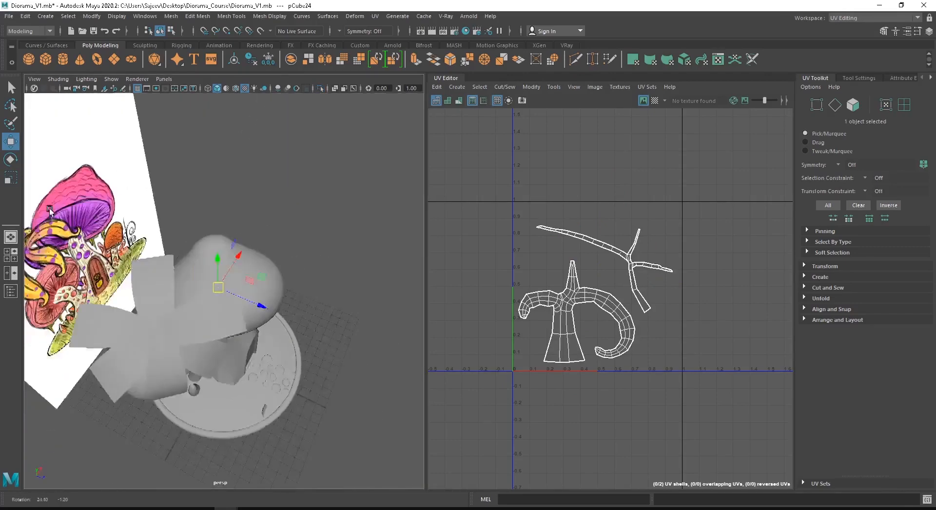
{"action": "left_click_drag", "start_coordinate": [229, 253], "coordinate": [219, 292], "text": "alt"}
{"action": "right_click_drag", "start_coordinate": [220, 293], "coordinate": [213, 353], "text": "alt"}
{"action": "left_click_drag", "start_coordinate": [213, 354], "coordinate": [190, 297], "text": "alt"}
{"action": "right_click_drag", "start_coordinate": [190, 298], "coordinate": [231, 308], "text": "alt"}
{"action": "mouse_move", "coordinate": [231, 308]}
{"action": "left_mouse_down", "text": "alt"}
{"action": "mouse_move", "coordinate": [186, 288]}
{"action": "mouse_move", "coordinate": [273, 289]}
{"action": "mouse_move", "coordinate": [192, 291]}
{"action": "left_mouse_up", "text": "alt"}
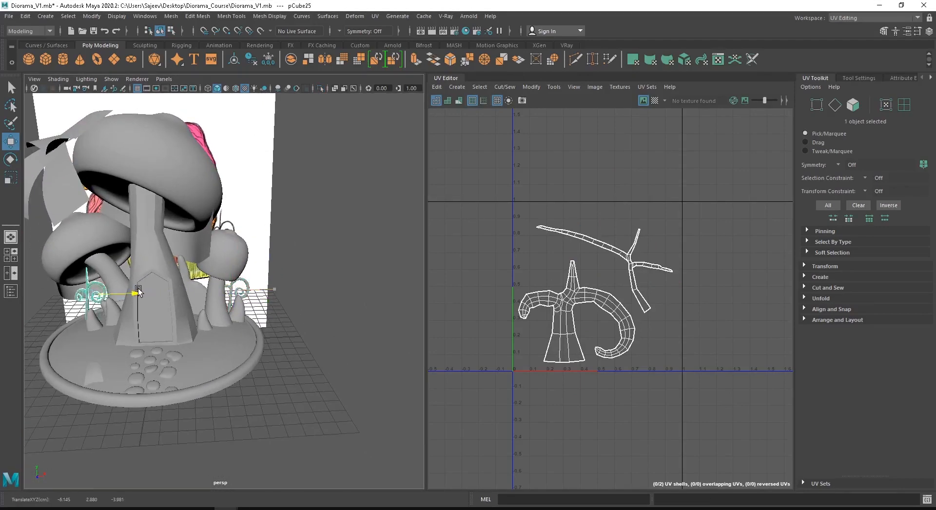
- Rotate the duplicated plant so it tilts beside the left mushroom, and lower it slightly toward the base
{"action": "middle_click_drag", "start_coordinate": [139, 290], "coordinate": [237, 289], "text": "alt"}
{"action": "left_click_drag", "start_coordinate": [236, 289], "coordinate": [254, 291], "text": "alt"}
{"action": "right_click_drag", "start_coordinate": [254, 291], "coordinate": [337, 310], "text": "alt"}
{"action": "left_click_drag", "start_coordinate": [180, 306], "coordinate": [206, 307], "text": "alt"}
{"action": "key", "text": "e"}
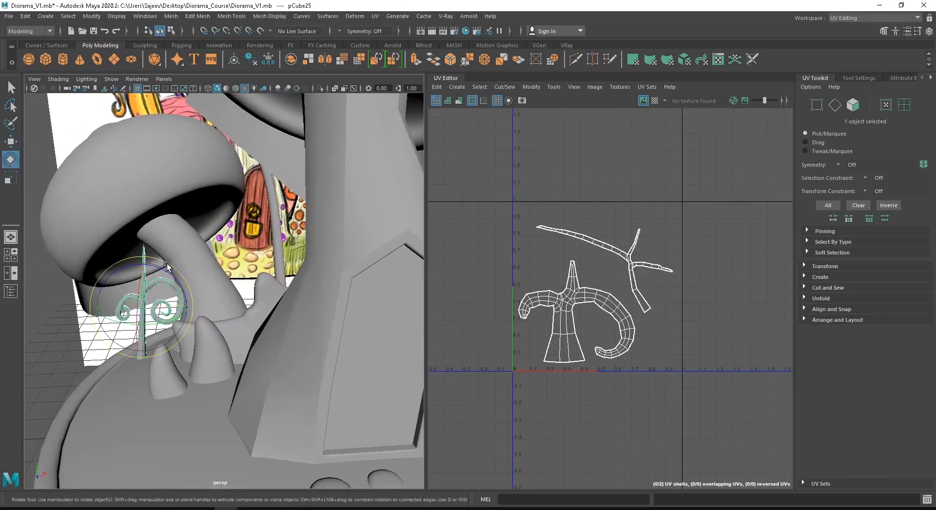
{"action": "left_click_drag", "start_coordinate": [166, 263], "coordinate": [116, 289]}
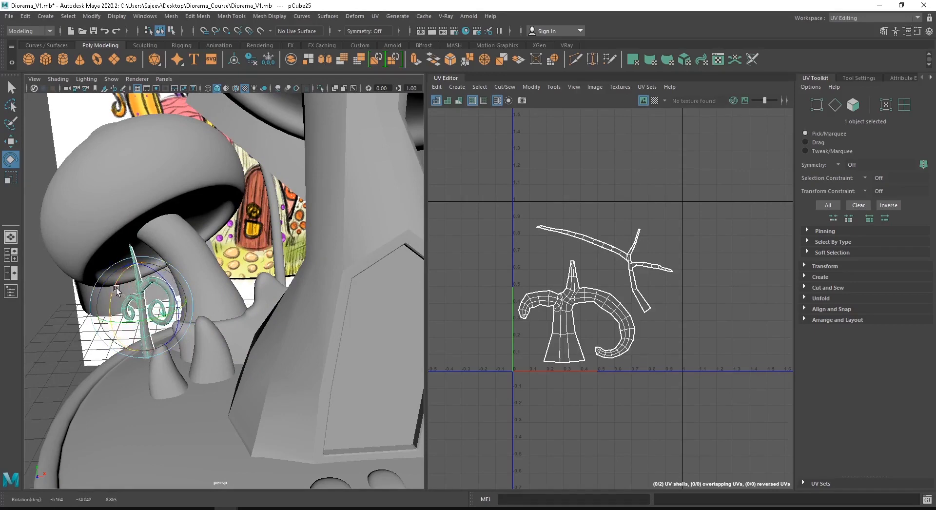
{"action": "key", "text": "w"}
{"action": "left_click_drag", "start_coordinate": [140, 261], "coordinate": [140, 266]}
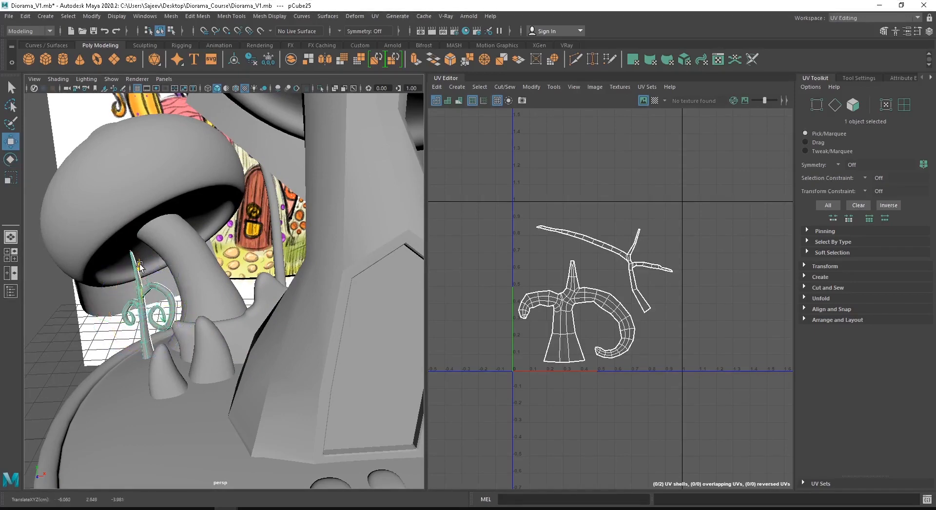
- Examine the diorama from the front, from above and up close to check the duplicated plant's placement
{"action": "right_click_drag", "start_coordinate": [390, 304], "coordinate": [326, 301], "text": "alt"}
{"action": "middle_click_drag", "start_coordinate": [326, 301], "coordinate": [234, 296], "text": "alt"}
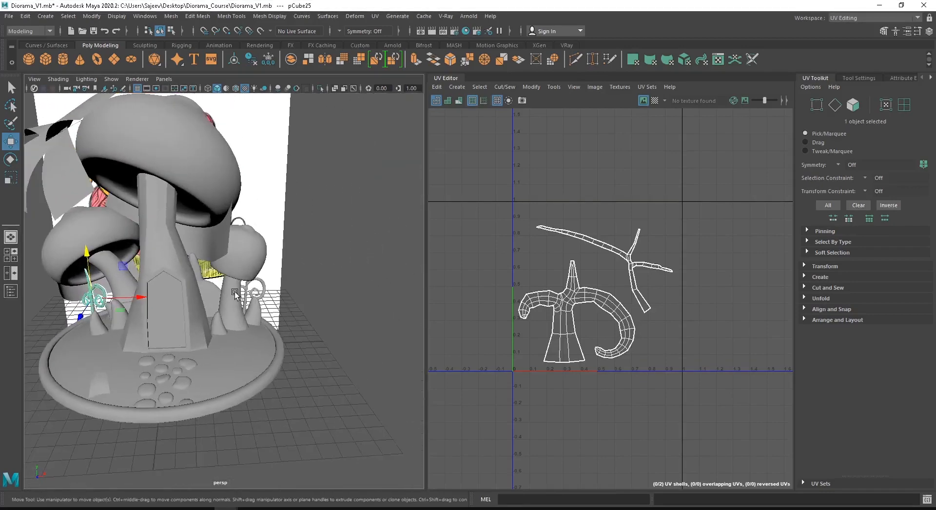
{"action": "left_click_drag", "start_coordinate": [234, 295], "coordinate": [230, 283], "text": "alt"}
{"action": "middle_click_drag", "start_coordinate": [123, 301], "coordinate": [183, 326], "text": "alt"}
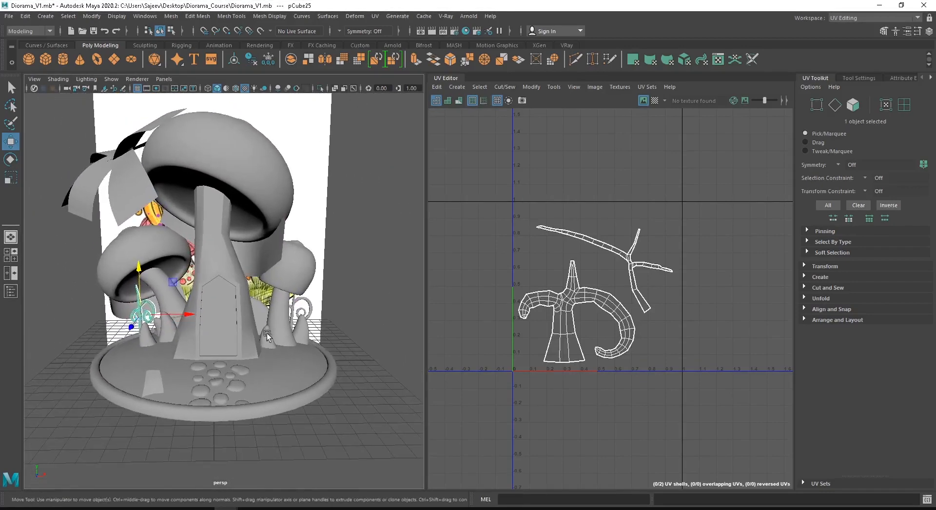
{"action": "right_click_drag", "start_coordinate": [270, 306], "coordinate": [146, 326], "text": "alt"}
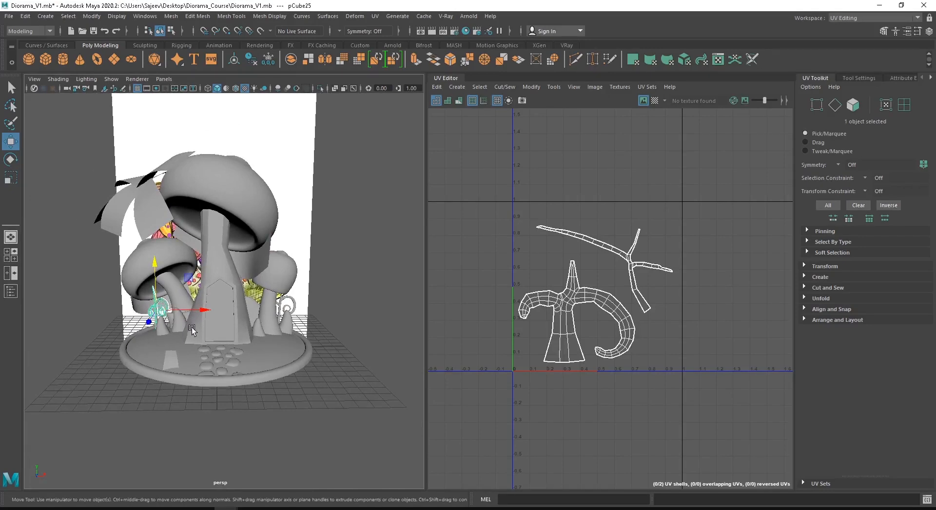
{"action": "left_click_drag", "start_coordinate": [192, 327], "coordinate": [216, 364], "text": "alt"}
{"action": "middle_click_drag", "start_coordinate": [224, 378], "coordinate": [217, 341], "text": "alt"}
{"action": "left_click_drag", "start_coordinate": [218, 341], "coordinate": [171, 400], "text": "alt"}
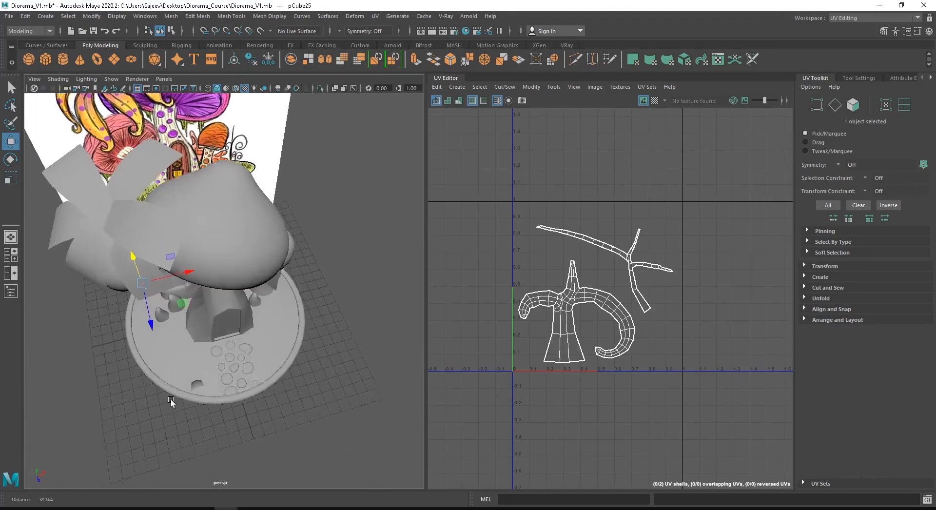
{"action": "right_click_drag", "start_coordinate": [171, 399], "coordinate": [216, 365], "text": "alt"}
{"action": "left_click_drag", "start_coordinate": [216, 365], "coordinate": [203, 330], "text": "alt"}
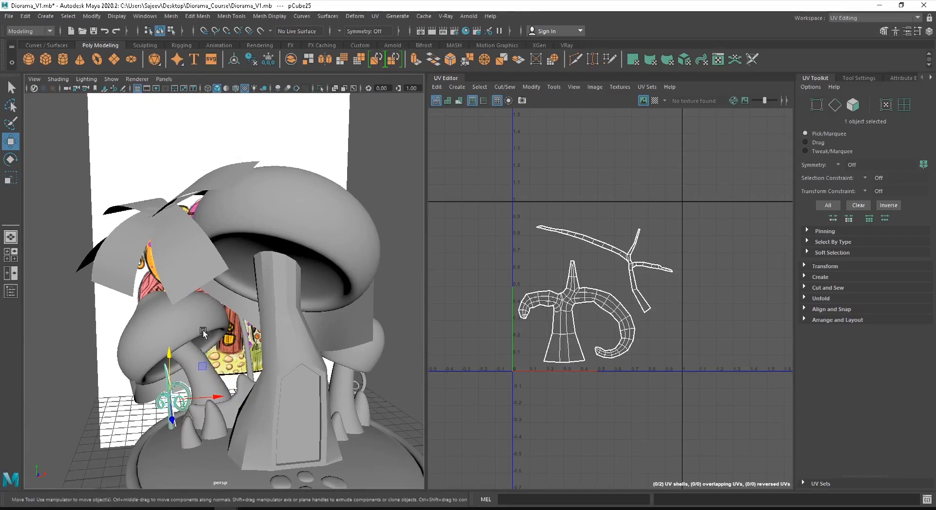
- Select the curved strips under the left and large mushroom caps, then unfold all their UVs
{"action": "left_click", "coordinate": [146, 396]}
{"action": "left_click", "coordinate": [343, 322], "text": "shift"}
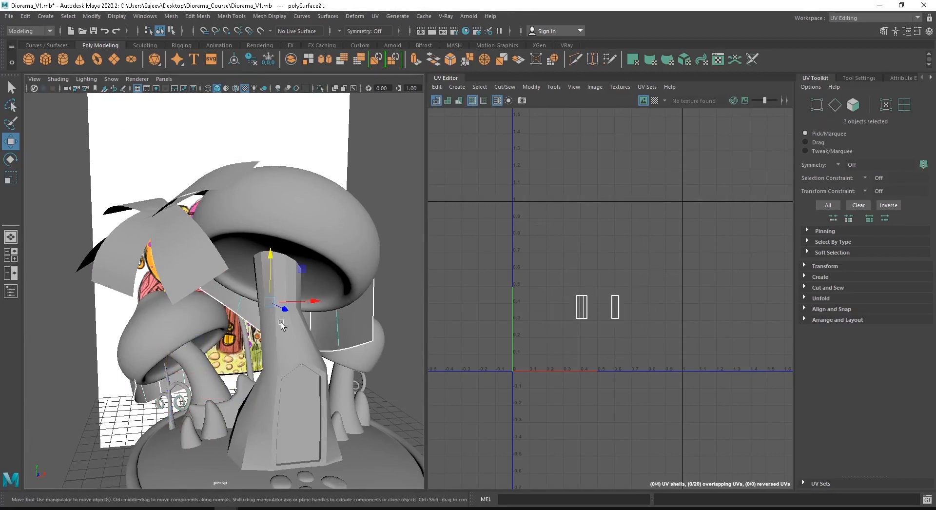
{"action": "left_click_drag", "start_coordinate": [344, 323], "coordinate": [534, 292], "text": "alt"}
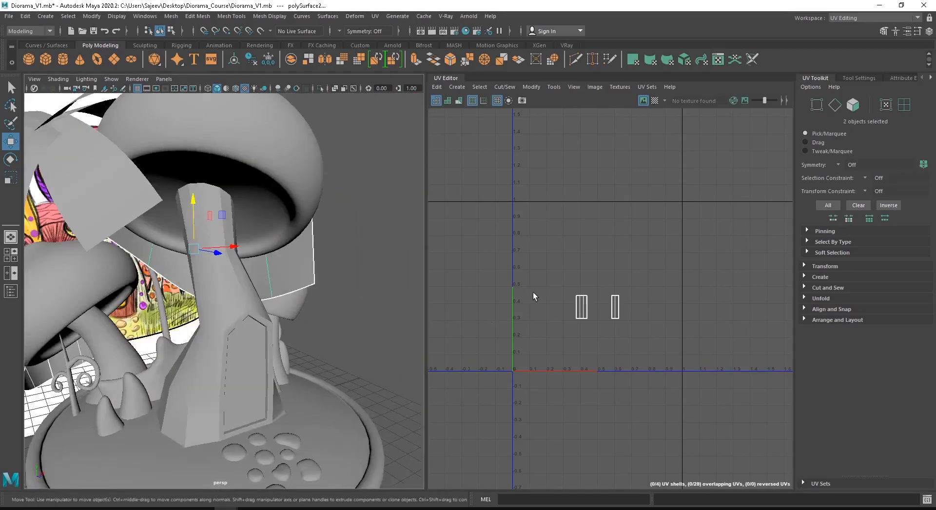
{"action": "right_click_drag", "start_coordinate": [534, 291], "coordinate": [558, 283]}
{"action": "left_click_drag", "start_coordinate": [552, 256], "coordinate": [679, 330]}
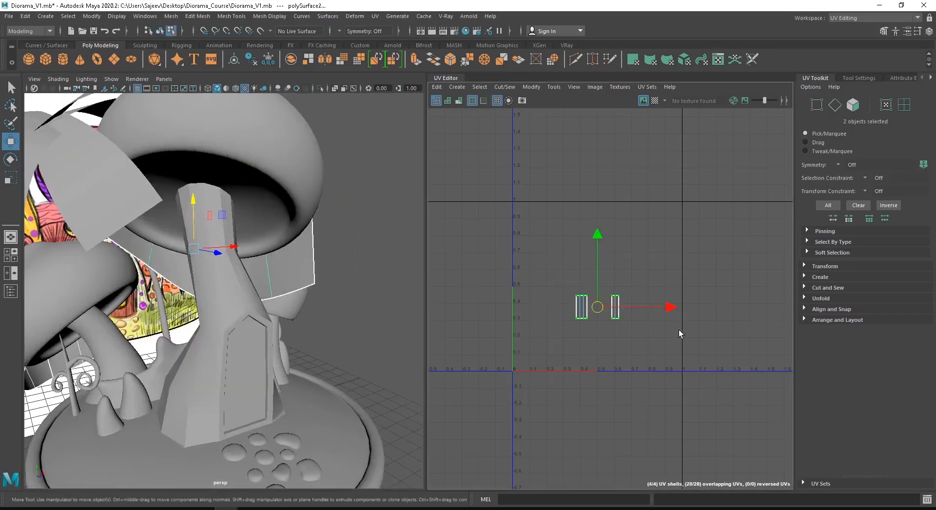
{"action": "right_click_drag", "start_coordinate": [650, 285], "coordinate": [517, 283], "text": "shift"}
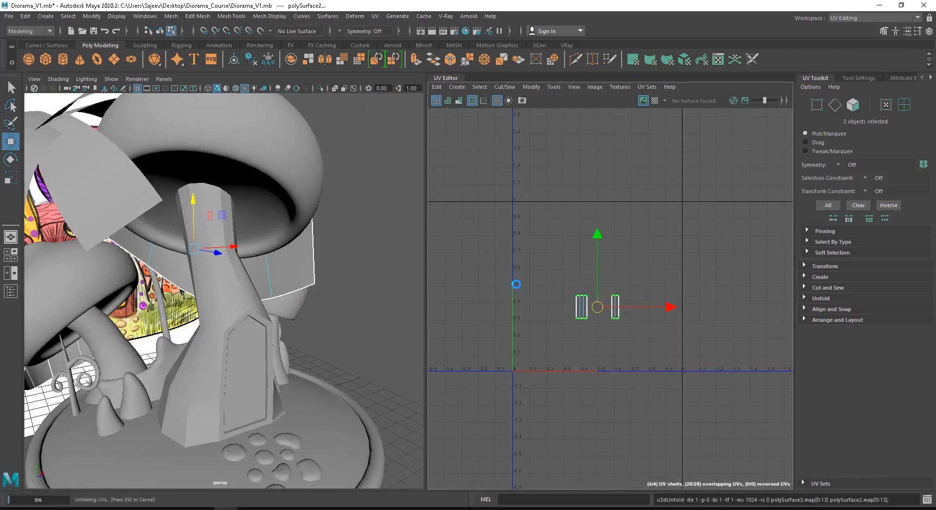
- Move the unfolded strip shells toward the upper part of the UV tile and shift one shell down, apart from the others
{"action": "left_click_drag", "start_coordinate": [595, 309], "coordinate": [560, 220]}
{"action": "right_click_drag", "start_coordinate": [522, 221], "coordinate": [725, 284], "text": "alt"}
{"action": "left_click", "coordinate": [566, 217]}
{"action": "left_click_drag", "start_coordinate": [566, 217], "coordinate": [563, 266]}
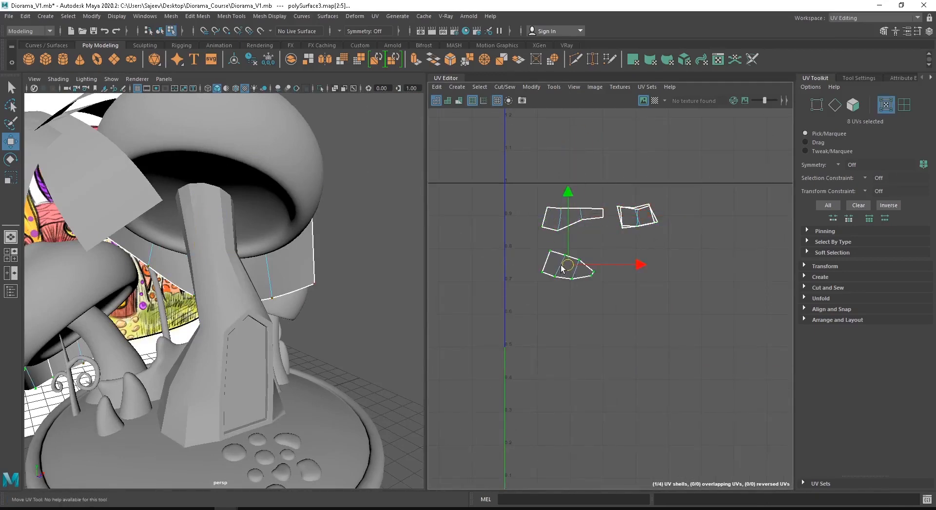
- Sew the separate shells of each curved strip together along their shared edges, then unfold all the strip UVs
{"action": "left_click", "coordinate": [564, 218]}
{"action": "right_click_drag", "start_coordinate": [302, 280], "coordinate": [211, 288], "text": "alt"}
{"action": "left_click_drag", "start_coordinate": [211, 288], "coordinate": [161, 295], "text": "alt"}
{"action": "right_click_drag", "start_coordinate": [548, 207], "coordinate": [547, 180]}
{"action": "left_click_drag", "start_coordinate": [526, 189], "coordinate": [683, 297]}
{"action": "right_click_drag", "start_coordinate": [610, 300], "coordinate": [648, 305], "text": "shift"}
{"action": "left_click_drag", "start_coordinate": [462, 151], "coordinate": [713, 396]}
{"action": "right_click_drag", "start_coordinate": [654, 235], "coordinate": [488, 240], "text": "shift"}
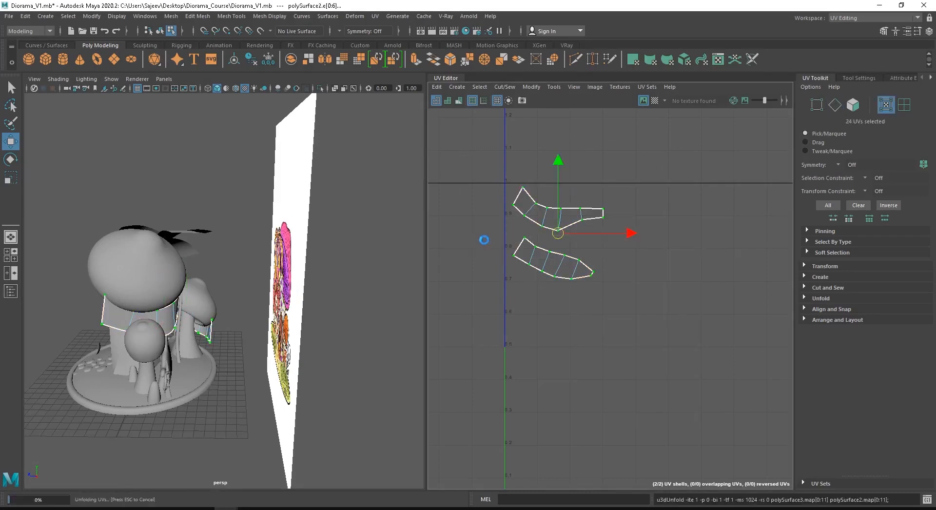
- Enlarge and rotate the two strip shells, then stack them closely one below the other inside the UV tile
{"action": "left_click_drag", "start_coordinate": [563, 238], "coordinate": [673, 256]}
{"action": "key", "text": "w"}
{"action": "right_click_drag", "start_coordinate": [673, 268], "coordinate": [554, 276], "text": "alt"}
{"action": "left_click_drag", "start_coordinate": [529, 288], "coordinate": [588, 318]}
{"action": "key", "text": "e"}
{"action": "left_click_drag", "start_coordinate": [631, 269], "coordinate": [608, 262]}
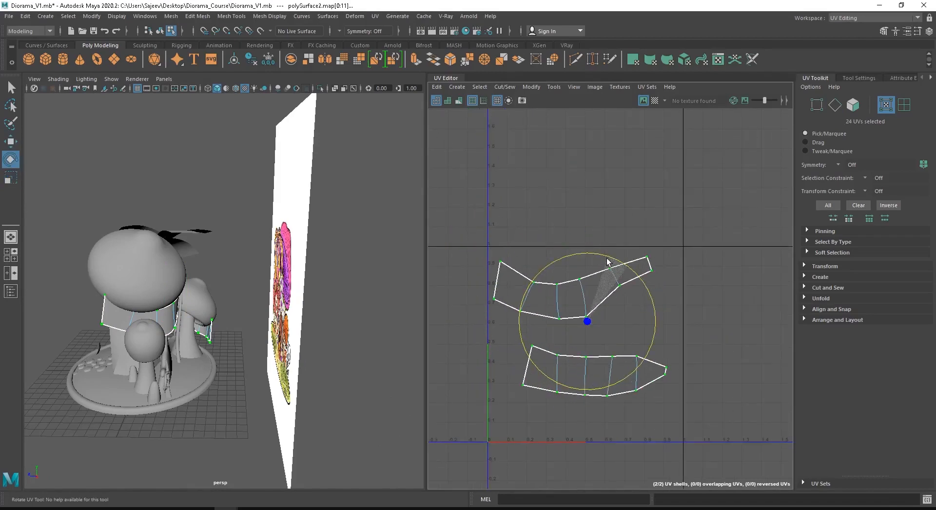
{"action": "key", "text": "w"}
{"action": "left_click", "coordinate": [603, 371]}
{"action": "left_click_drag", "start_coordinate": [605, 372], "coordinate": [566, 330]}
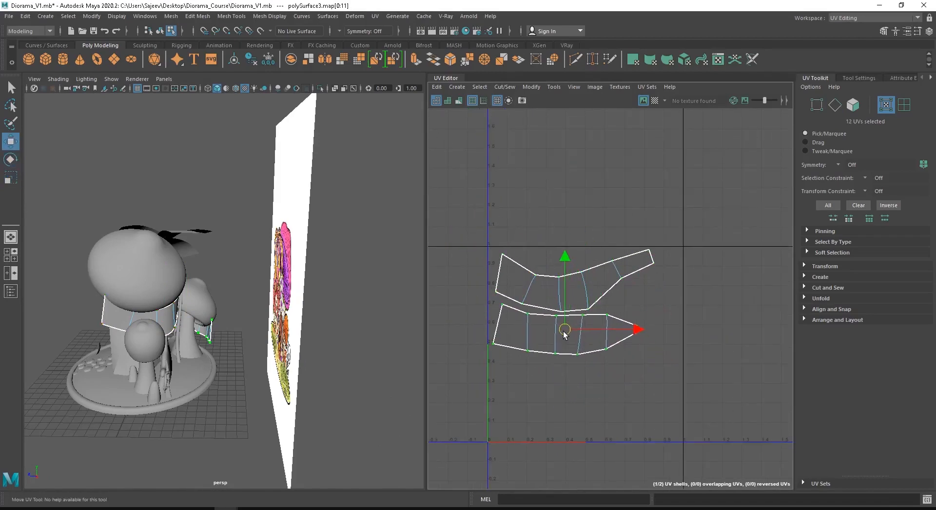
- Unfold the UVs of the small plane on the base beside the stones, then shrink its shell and place it below the strip shells
{"action": "left_click_drag", "start_coordinate": [274, 384], "coordinate": [375, 411], "text": "alt"}
{"action": "middle_click_drag", "start_coordinate": [251, 405], "coordinate": [201, 358], "text": "alt"}
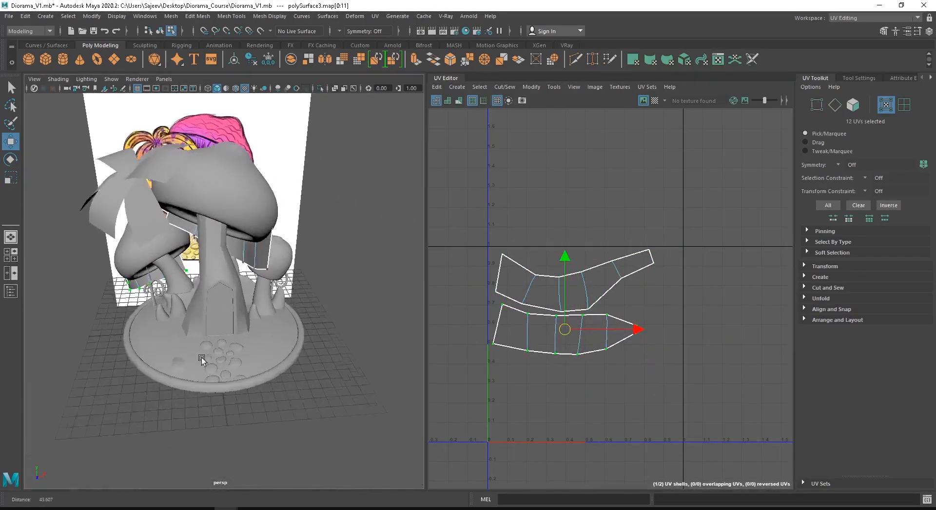
{"action": "right_click_drag", "start_coordinate": [119, 366], "coordinate": [174, 247], "text": "alt"}
{"action": "left_click", "coordinate": [150, 395]}
{"action": "left_click", "coordinate": [147, 406]}
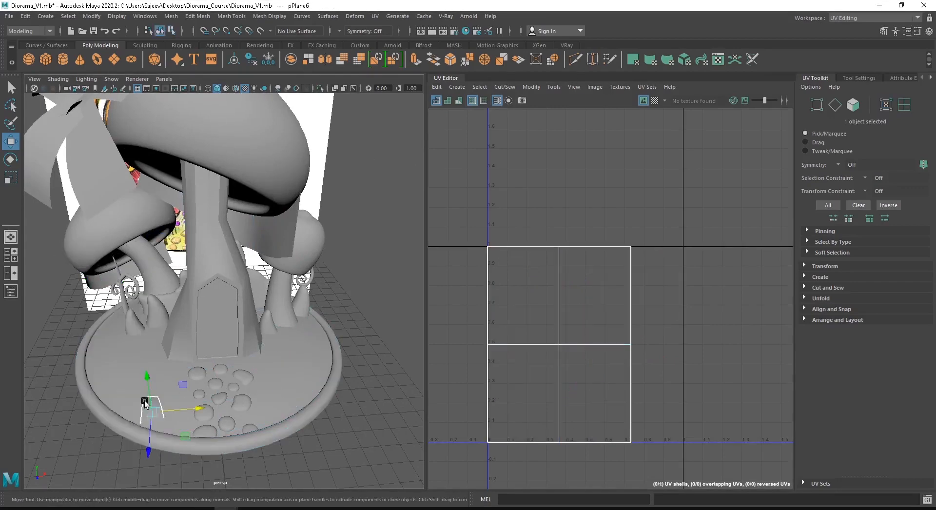
{"action": "right_click_drag", "start_coordinate": [546, 277], "coordinate": [541, 229]}
{"action": "left_click_drag", "start_coordinate": [456, 230], "coordinate": [720, 483]}
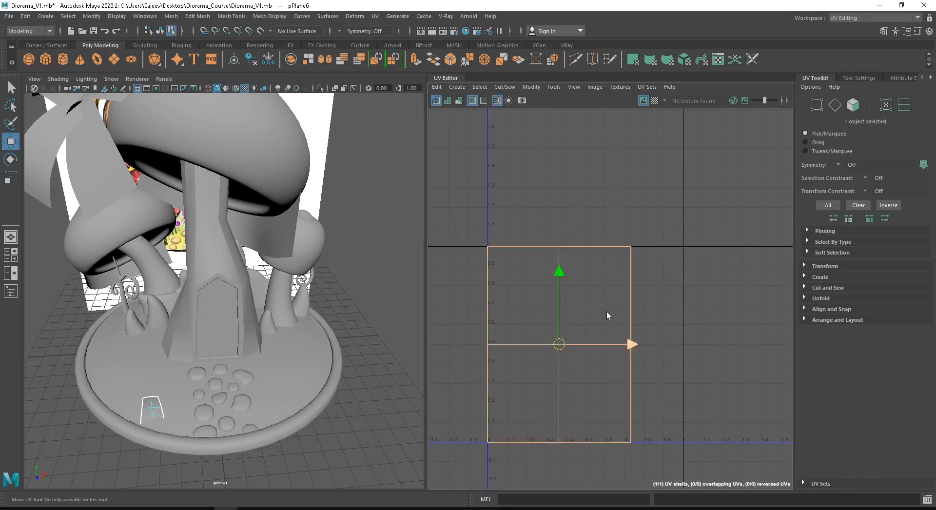
{"action": "right_click_drag", "start_coordinate": [607, 274], "coordinate": [697, 193]}
{"action": "left_click_drag", "start_coordinate": [698, 192], "coordinate": [455, 487]}
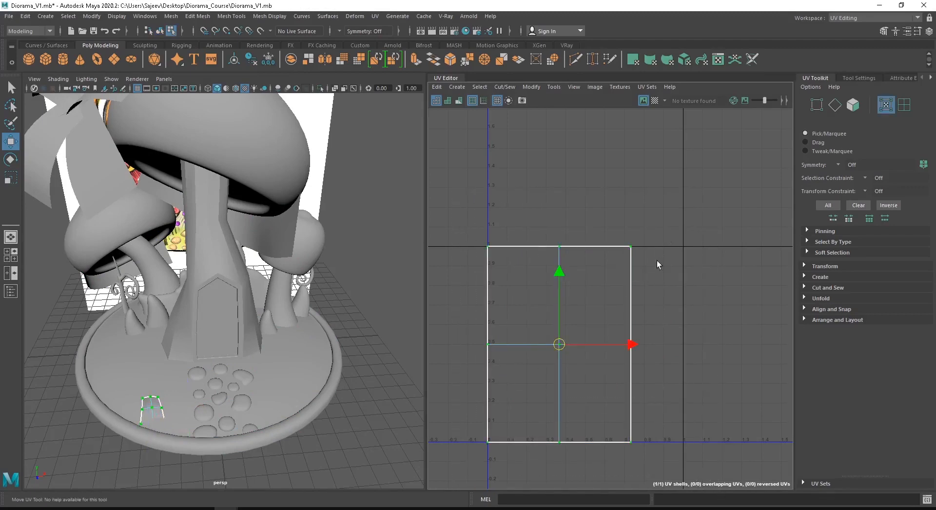
{"action": "right_click_drag", "start_coordinate": [657, 261], "coordinate": [549, 265]}
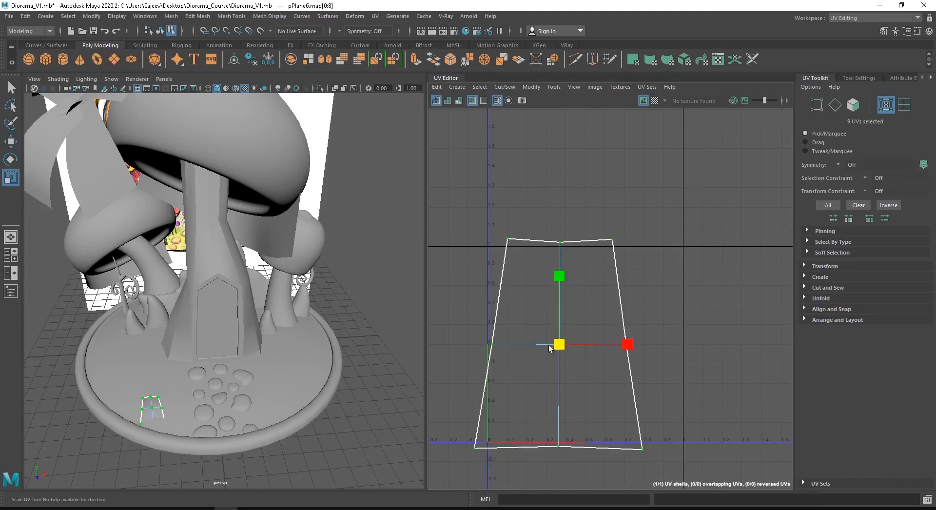
{"action": "left_click_drag", "start_coordinate": [549, 344], "coordinate": [521, 400]}
{"action": "key", "text": "w"}
- Select both curved strips along with the small plane to check their combined UV layout, and examine the diorama for remaining pieces
{"action": "right_click_drag", "start_coordinate": [147, 248], "coordinate": [195, 234]}
{"action": "left_click", "coordinate": [262, 228], "text": "shift"}
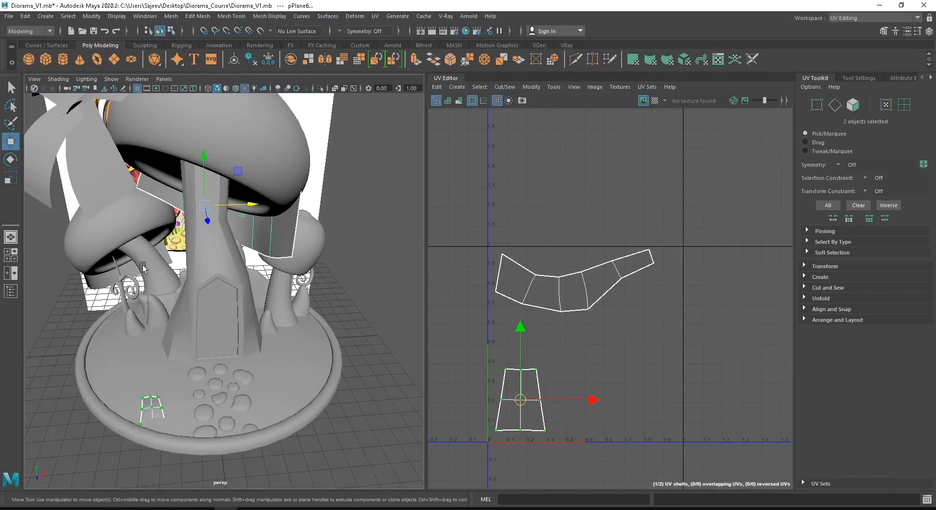
{"action": "left_click", "coordinate": [103, 281], "text": "shift"}
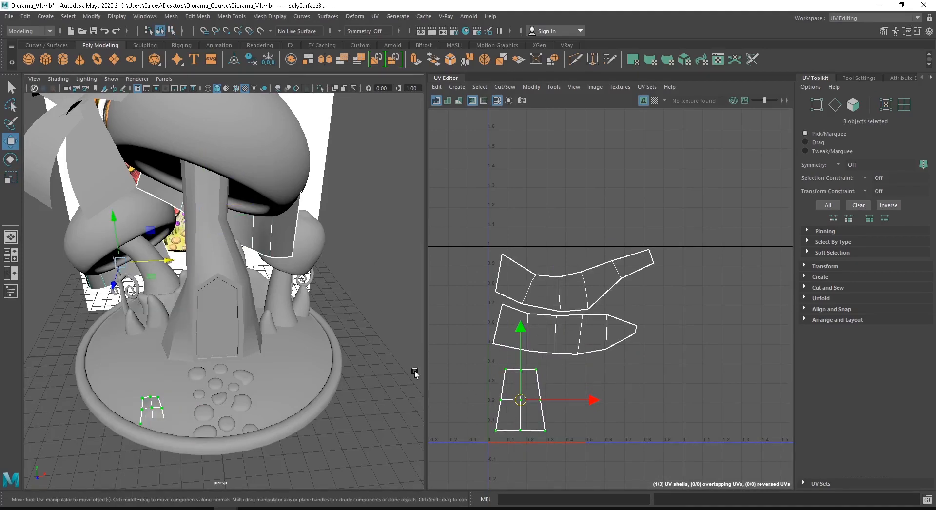
{"action": "scroll", "coordinate": [185, 370], "scroll_direction": "down", "scroll_amount": 5}
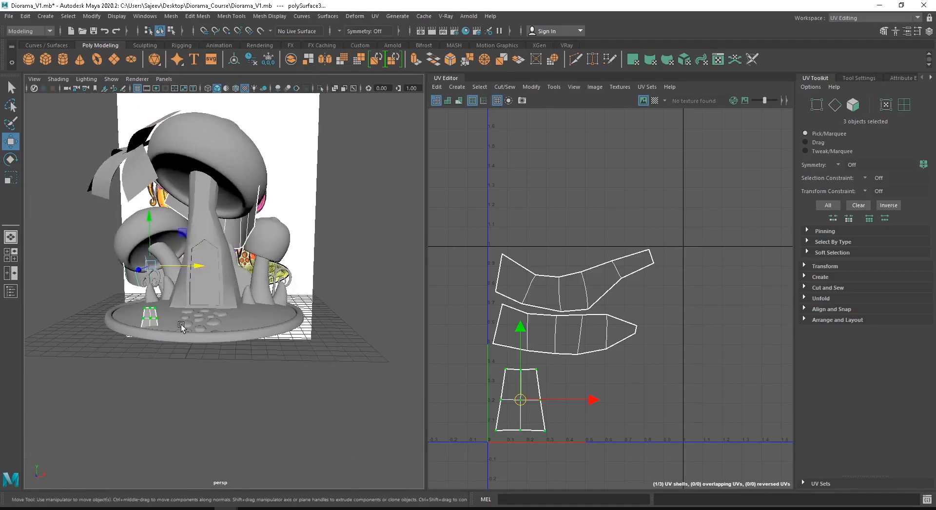
{"action": "scroll", "coordinate": [152, 321], "scroll_direction": "up", "scroll_amount": 2}
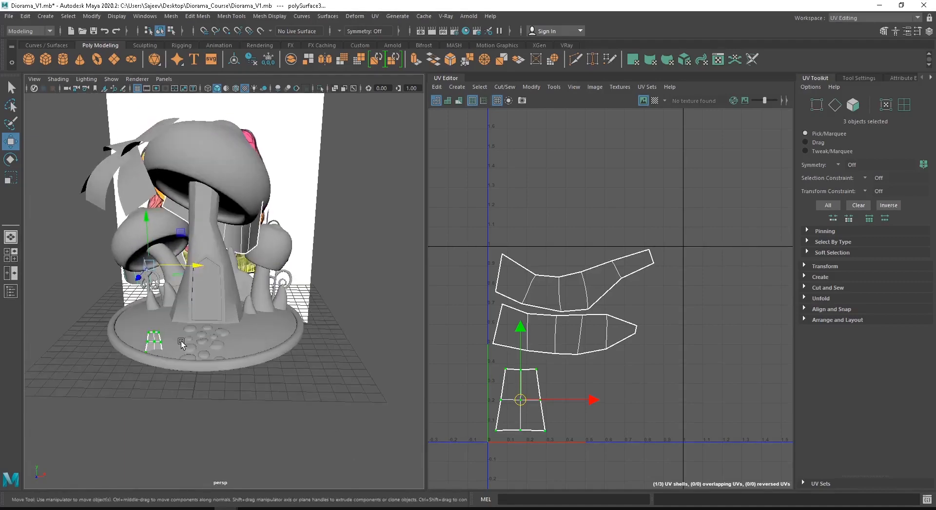
{"action": "scroll", "coordinate": [157, 361], "scroll_direction": "up", "scroll_amount": 3}
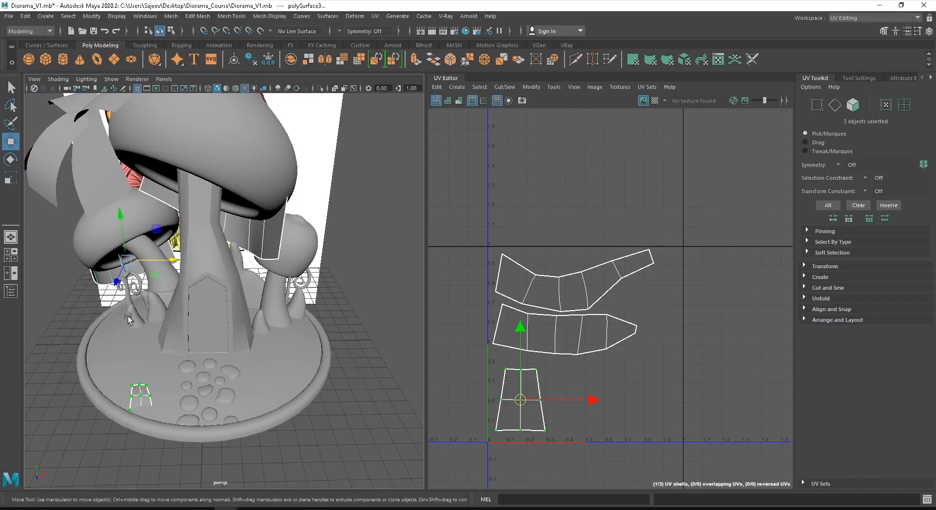
{"action": "left_click_drag", "start_coordinate": [202, 263], "coordinate": [174, 342], "text": "alt"}
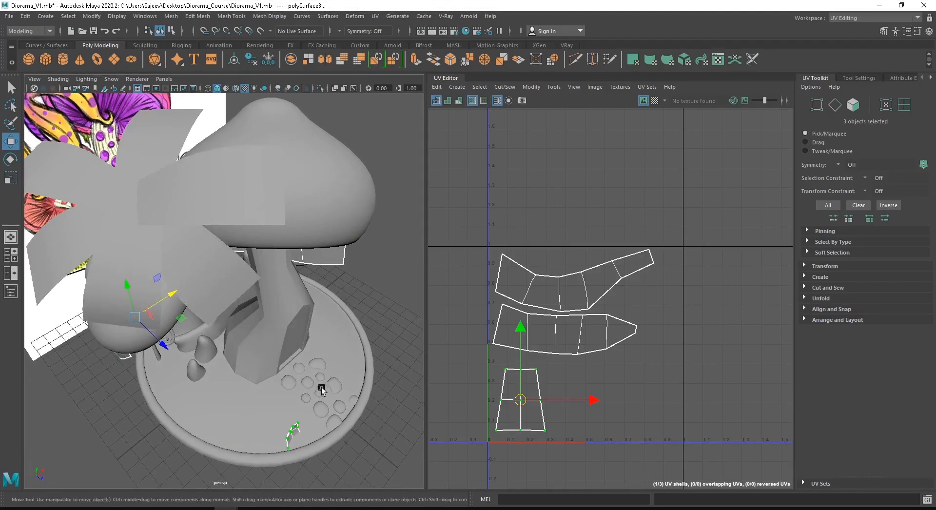
{"action": "left_click_drag", "start_coordinate": [320, 387], "coordinate": [215, 376], "text": "alt"}
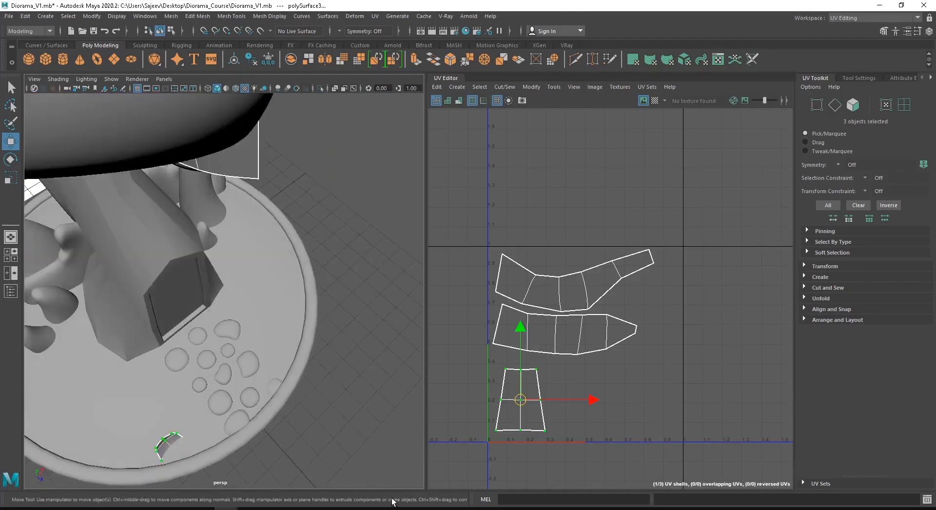
- Select only the twelve path stones in front of the door, leaving out the base and trunk, and isolate them
{"action": "left_click_drag", "start_coordinate": [173, 332], "coordinate": [173, 332]}
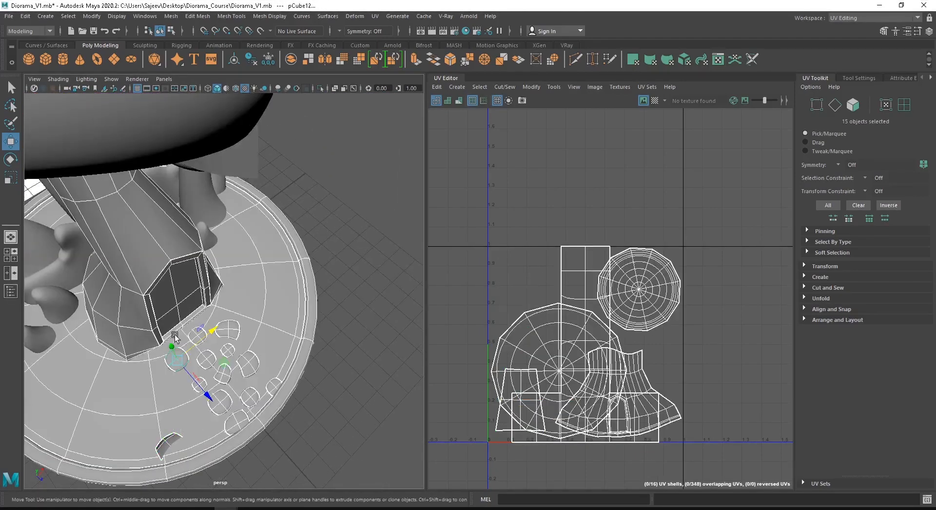
{"action": "left_click", "coordinate": [297, 313], "text": "ctrl"}
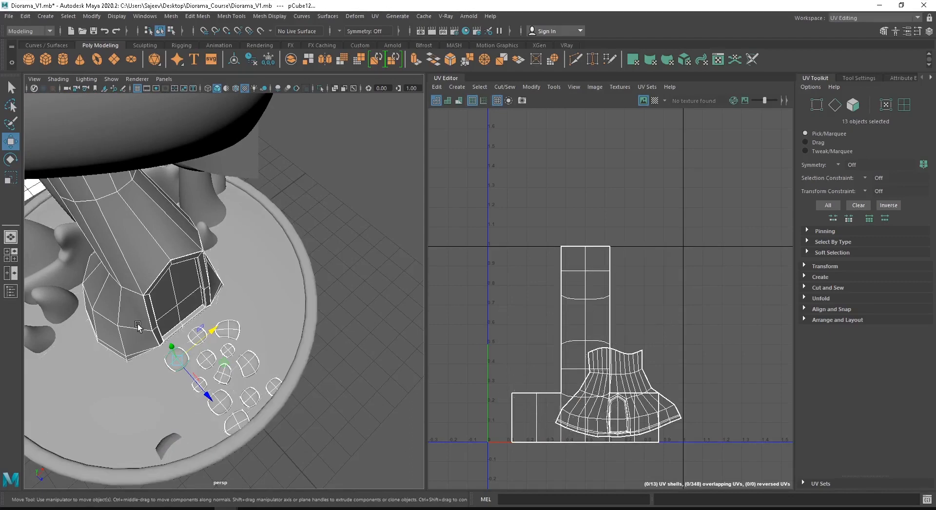
{"action": "left_click", "coordinate": [138, 327], "text": "ctrl"}
{"action": "left_click_drag", "start_coordinate": [138, 327], "coordinate": [220, 298], "text": "alt"}
{"action": "left_click", "coordinate": [320, 88]}
{"action": "scroll", "coordinate": [251, 372], "scroll_direction": "up", "scroll_amount": 4}
{"action": "middle_click_drag", "start_coordinate": [250, 372], "coordinate": [185, 271], "text": "alt"}
- Select all UV edges of the twelve stones and move and sew them together
{"action": "right_click_drag", "start_coordinate": [594, 271], "coordinate": [635, 270]}
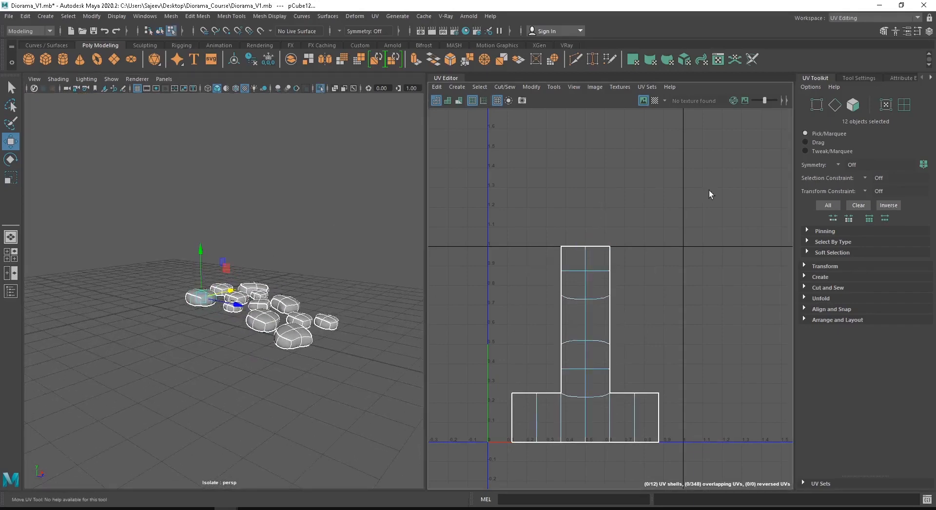
{"action": "left_click_drag", "start_coordinate": [470, 493], "coordinate": [471, 491]}
{"action": "right_click_drag", "start_coordinate": [609, 326], "coordinate": [617, 235], "text": "shift"}
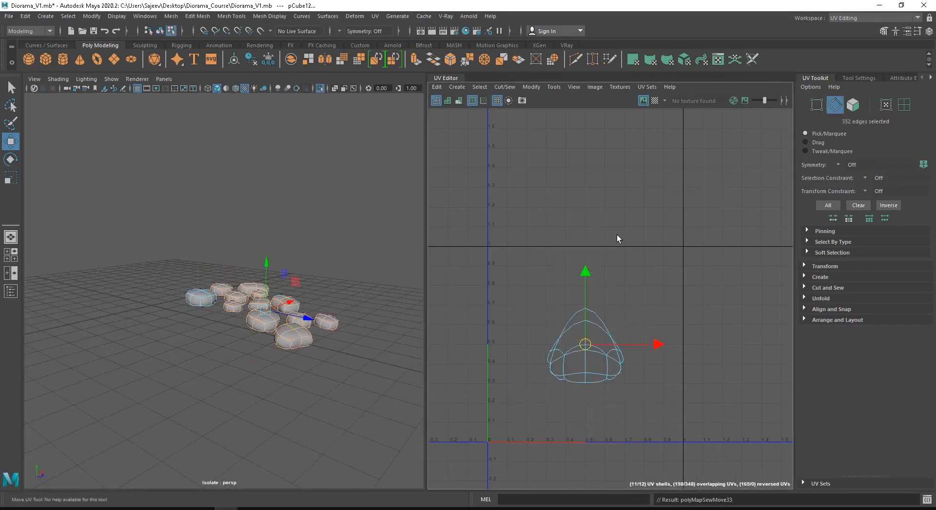
- Select the edge loop around the upper face of the large round stone at the path's end and of the round one beside it
{"action": "key", "text": "f"}
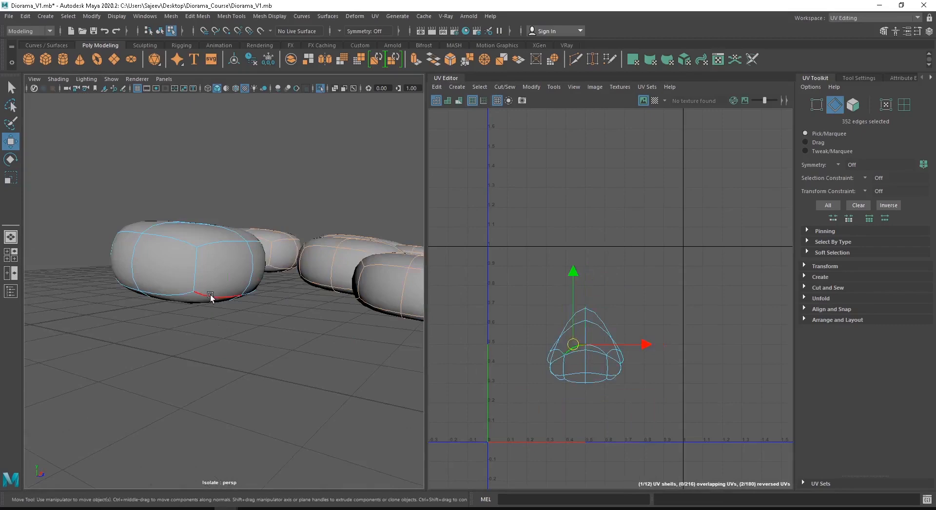
{"action": "mouse_move", "coordinate": [185, 295]}
{"action": "left_mouse_down", "text": "alt"}
{"action": "mouse_move", "coordinate": [253, 241]}
{"action": "mouse_move", "coordinate": [253, 273]}
{"action": "mouse_move", "coordinate": [168, 295]}
{"action": "left_mouse_up", "text": "alt"}
{"action": "double_click", "coordinate": [100, 322], "text": "shift"}
{"action": "left_click_drag", "start_coordinate": [205, 322], "coordinate": [268, 266], "text": "alt"}
{"action": "middle_click_drag", "start_coordinate": [269, 268], "coordinate": [174, 339], "text": "alt"}
{"action": "left_click_drag", "start_coordinate": [174, 338], "coordinate": [434, 373], "text": "alt"}
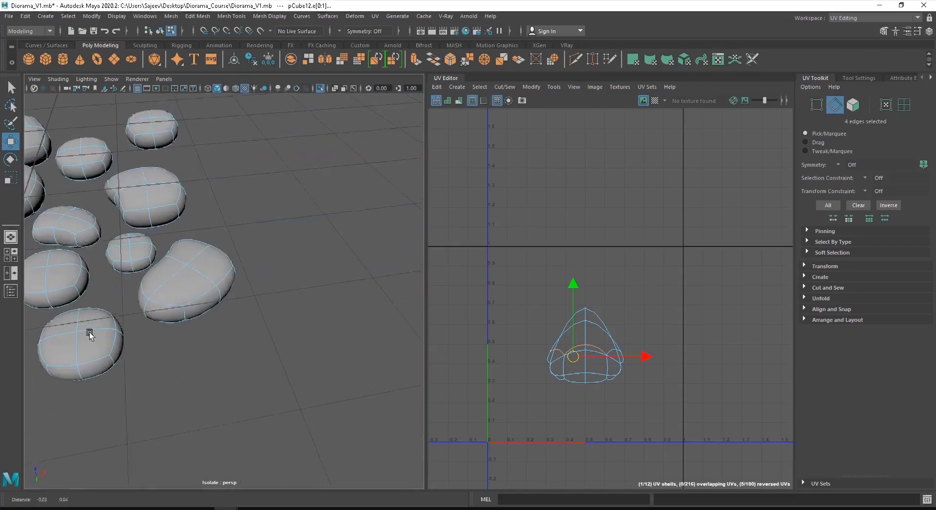
{"action": "middle_click_drag", "start_coordinate": [90, 333], "coordinate": [234, 324], "text": "alt"}
{"action": "right_click_drag", "start_coordinate": [129, 362], "coordinate": [151, 371], "text": "alt"}
{"action": "left_click", "coordinate": [165, 331], "text": "shift"}
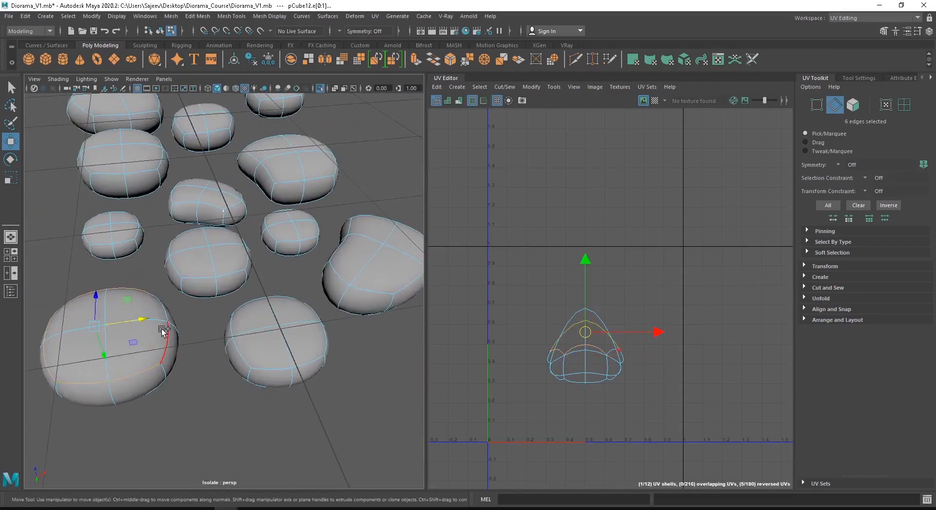
{"action": "left_click", "coordinate": [239, 348], "text": "shift"}
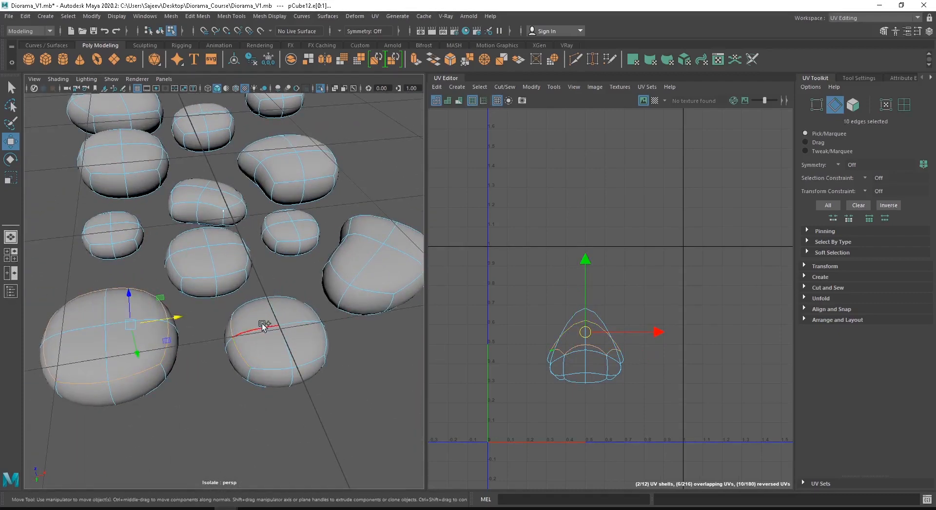
{"action": "left_click", "coordinate": [274, 369], "text": "shift"}
{"action": "left_click", "coordinate": [316, 345], "text": "shift"}
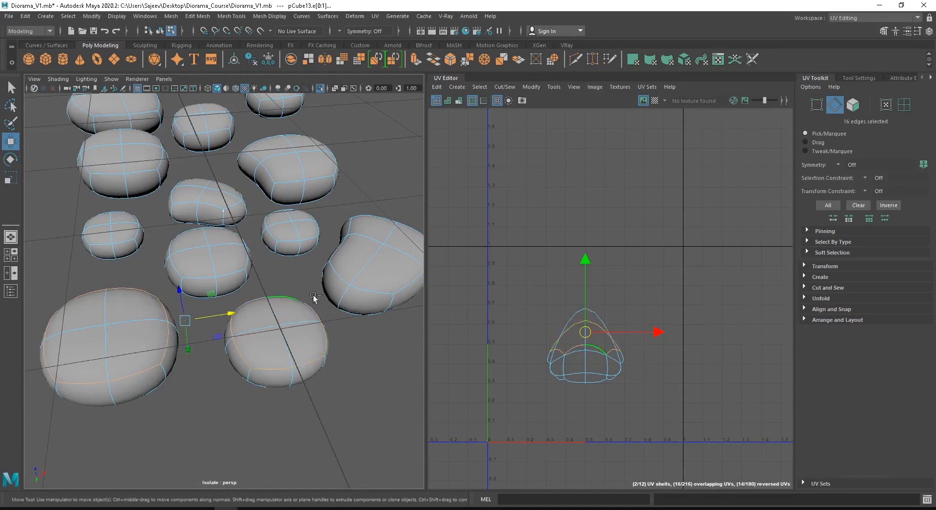
- Add the upper edge loops of the large heart-shaped stone and the small round stone next to it to the selection
{"action": "left_click", "coordinate": [358, 286], "text": "shift"}
{"action": "middle_click_drag", "start_coordinate": [344, 255], "coordinate": [225, 286], "text": "alt"}
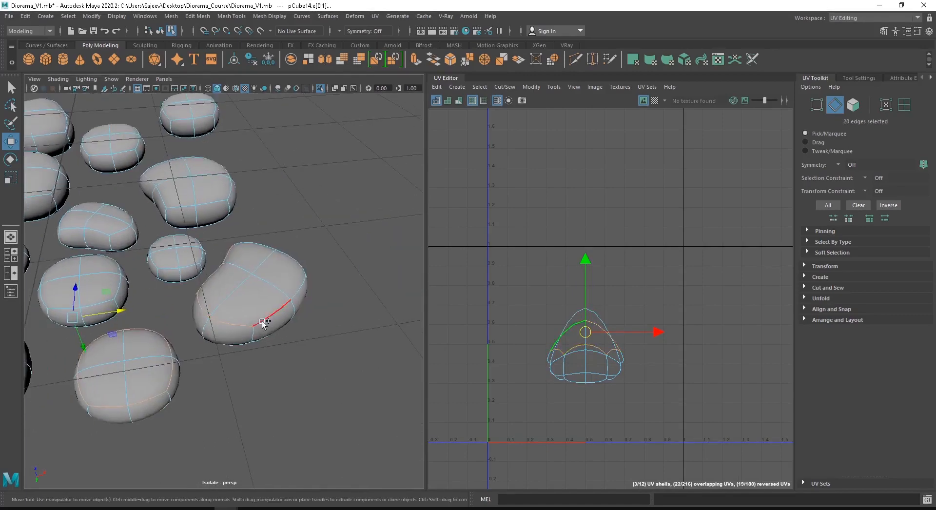
{"action": "middle_click_drag", "start_coordinate": [131, 266], "coordinate": [208, 305], "text": "alt"}
{"action": "double_click", "coordinate": [225, 300], "text": "shift"}
{"action": "double_click", "coordinate": [257, 297], "text": "shift"}
{"action": "double_click", "coordinate": [240, 269], "text": "shift"}
{"action": "double_click", "coordinate": [214, 278], "text": "shift"}
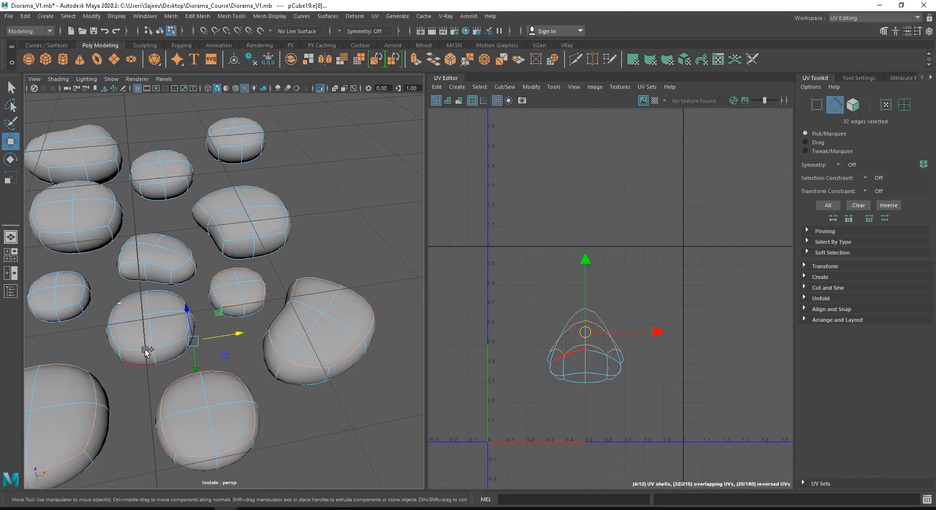
- Add the upper edge loops of the medium round stone, the small stone beside it and the bean-shaped stone to the selection
{"action": "left_click", "coordinate": [145, 349], "text": "shift"}
{"action": "middle_click_drag", "start_coordinate": [177, 334], "coordinate": [198, 344], "text": "alt"}
{"action": "right_click_drag", "start_coordinate": [198, 344], "coordinate": [214, 354], "text": "alt"}
{"action": "left_click_drag", "start_coordinate": [215, 354], "coordinate": [224, 375], "text": "alt"}
{"action": "double_click", "coordinate": [230, 378], "text": "shift"}
{"action": "double_click", "coordinate": [200, 315], "text": "shift"}
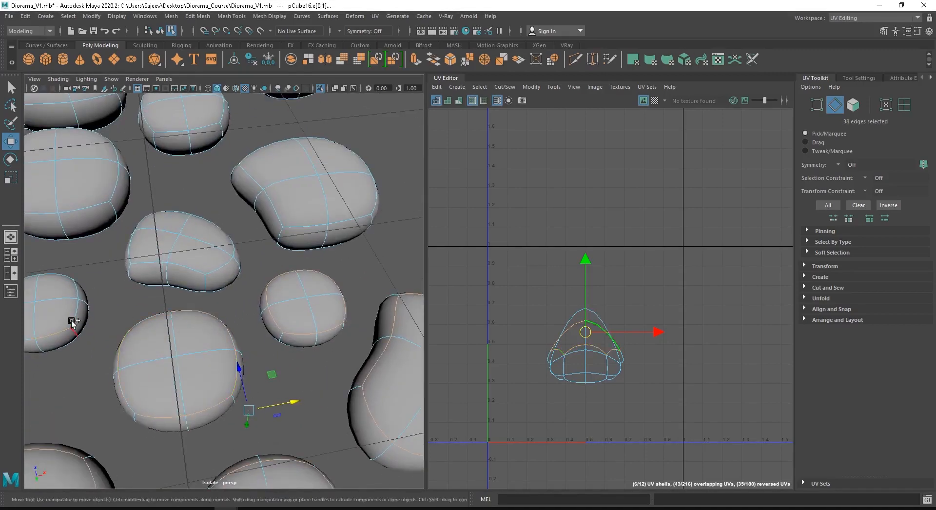
{"action": "double_click", "coordinate": [72, 322], "text": "shift"}
{"action": "middle_click_drag", "start_coordinate": [72, 322], "coordinate": [156, 372], "text": "alt"}
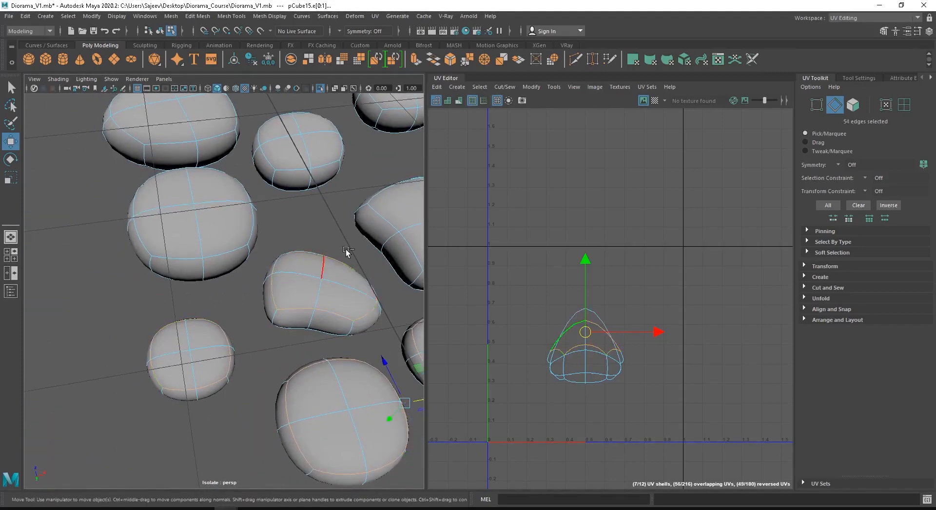
- Add the upper edge loops of the large curved stone and the round stone at the path's far corner to the selection
{"action": "middle_click_drag", "start_coordinate": [351, 250], "coordinate": [229, 308], "text": "alt"}
{"action": "double_click", "coordinate": [315, 336], "text": "shift"}
{"action": "double_click", "coordinate": [281, 316], "text": "shift"}
{"action": "double_click", "coordinate": [258, 254], "text": "shift"}
{"action": "double_click", "coordinate": [364, 262], "text": "shift"}
{"action": "double_click", "coordinate": [295, 162], "text": "shift"}
{"action": "double_click", "coordinate": [274, 114], "text": "shift"}
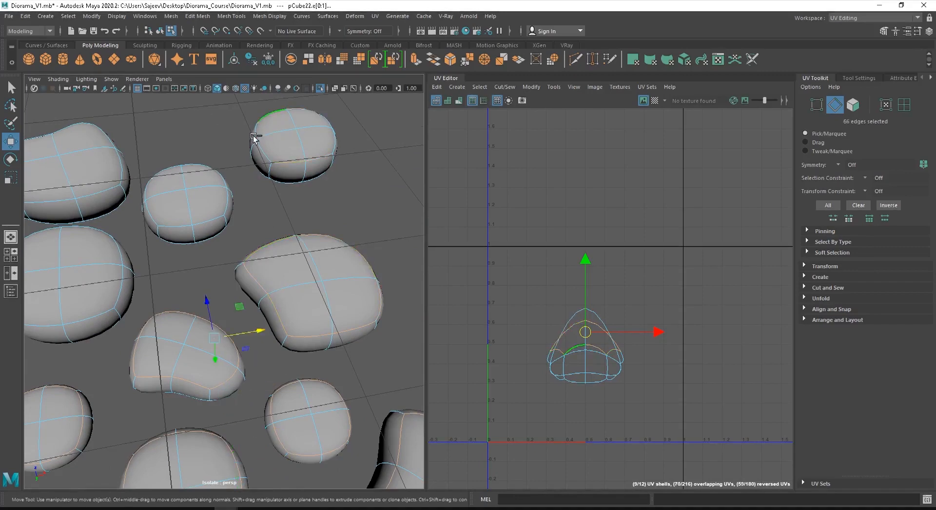
{"action": "double_click", "coordinate": [254, 137], "text": "shift"}
{"action": "double_click", "coordinate": [329, 122], "text": "shift"}
- Add the upper edge loops of the remaining three stones at the far end of the path to the selection
{"action": "double_click", "coordinate": [187, 219], "text": "shift"}
{"action": "double_click", "coordinate": [160, 213], "text": "shift"}
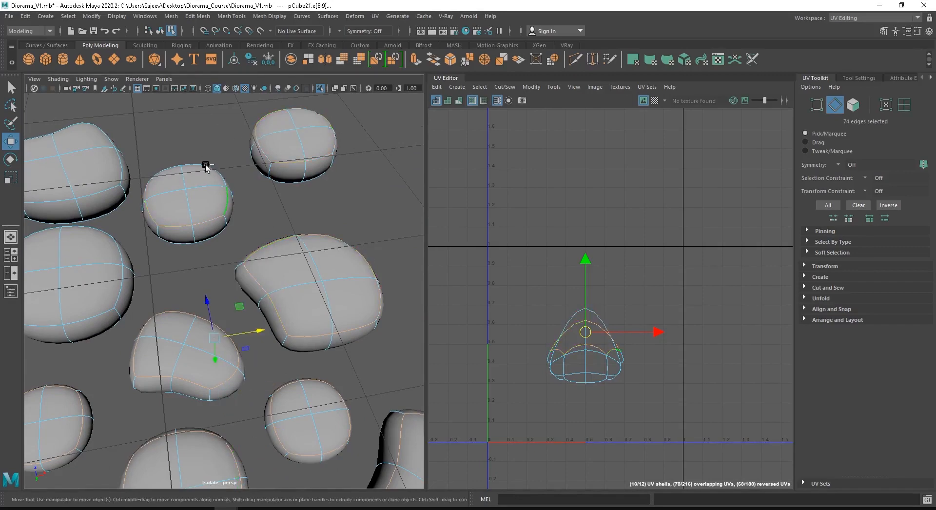
{"action": "double_click", "coordinate": [120, 171], "text": "shift"}
{"action": "double_click", "coordinate": [73, 129], "text": "shift"}
{"action": "middle_click_drag", "start_coordinate": [103, 145], "coordinate": [269, 168], "text": "alt"}
{"action": "double_click", "coordinate": [184, 211], "text": "shift"}
{"action": "double_click", "coordinate": [225, 261], "text": "shift"}
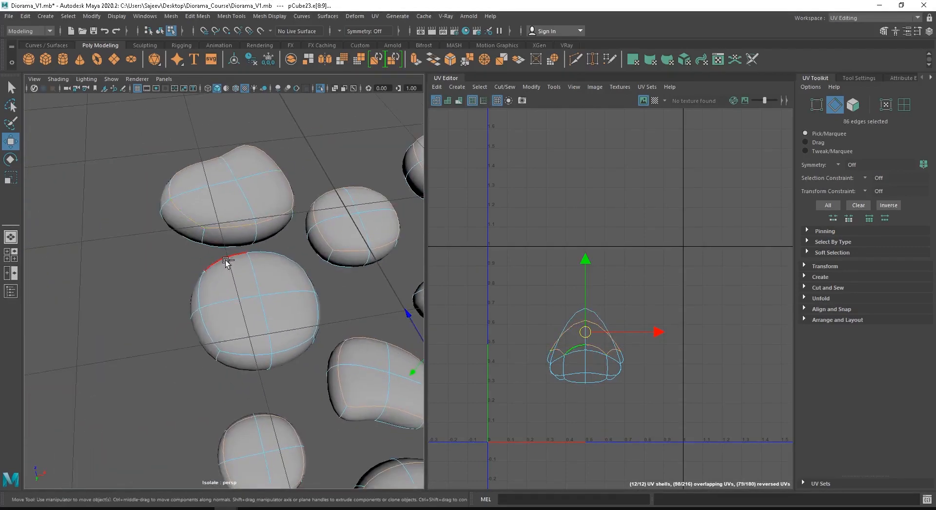
{"action": "double_click", "coordinate": [196, 287], "text": "shift"}
{"action": "double_click", "coordinate": [237, 340], "text": "shift"}
{"action": "right_click_drag", "start_coordinate": [306, 336], "coordinate": [261, 356], "text": "alt"}
{"action": "middle_click_drag", "start_coordinate": [250, 351], "coordinate": [201, 332], "text": "alt"}
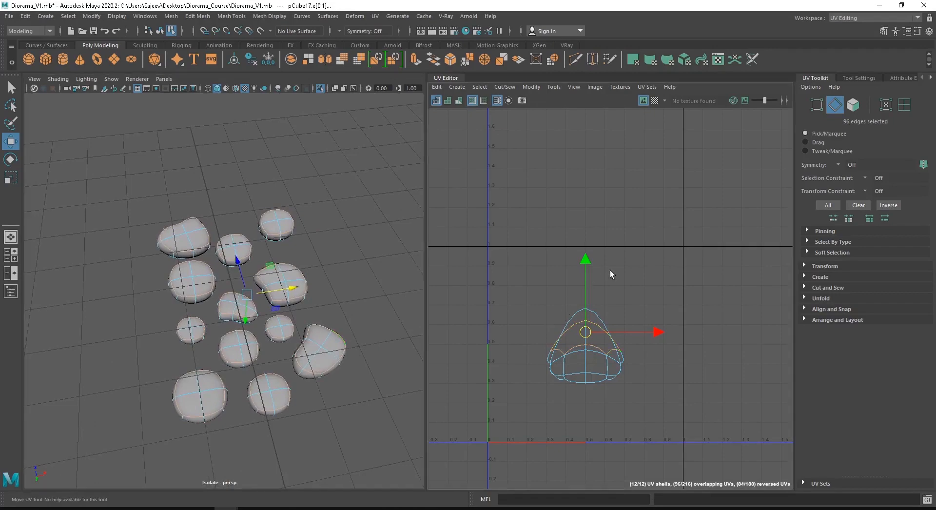
- Cut the stone UVs along the selected edge loops, then unfold all the resulting shells
{"action": "right_click_drag", "start_coordinate": [610, 271], "coordinate": [610, 302], "text": "shift"}
{"action": "left_click_drag", "start_coordinate": [511, 257], "coordinate": [711, 447]}
{"action": "right_click_drag", "start_coordinate": [678, 312], "coordinate": [536, 318], "text": "shift"}
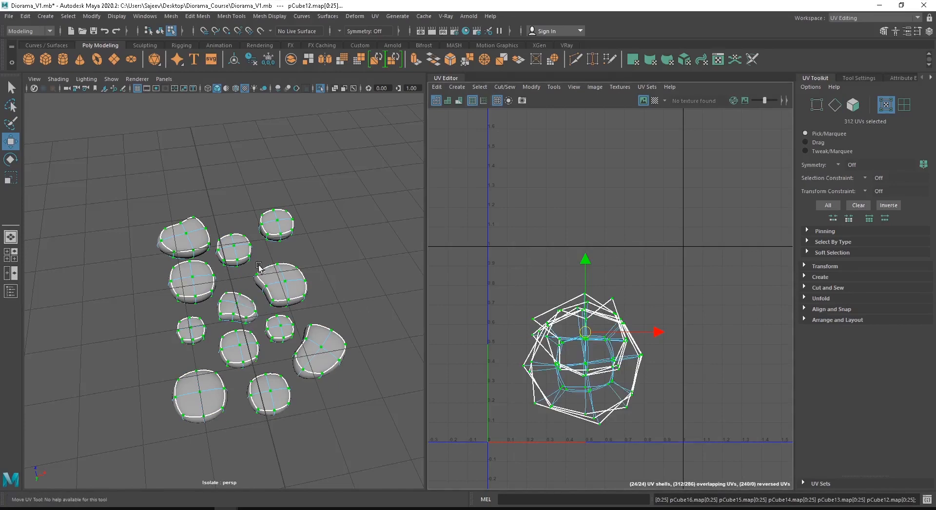
- Move the top UV shell of the far-corner curved stone out of the overlapping stack into the empty space beside the UV tile
{"action": "left_click_drag", "start_coordinate": [259, 267], "coordinate": [239, 320], "text": "alt"}
{"action": "left_click", "coordinate": [586, 388]}
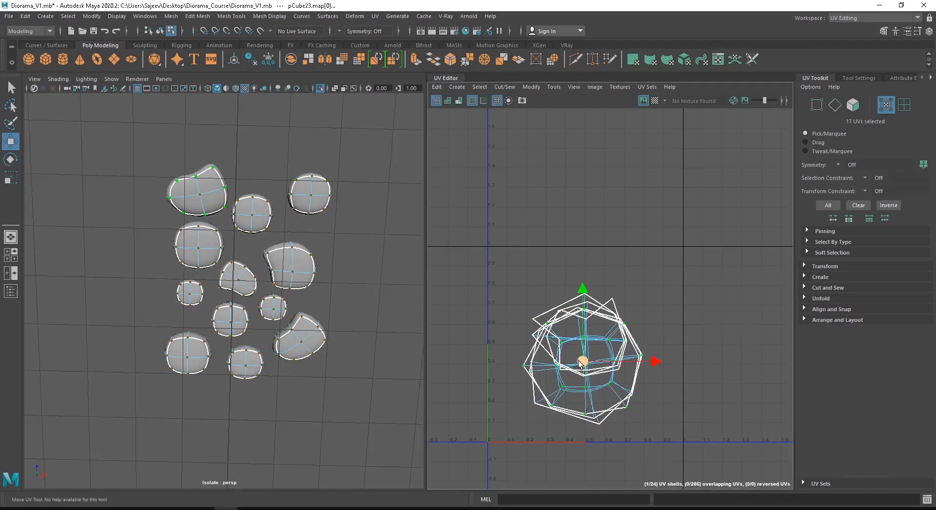
{"action": "left_click_drag", "start_coordinate": [582, 363], "coordinate": [715, 366]}
{"action": "middle_click_drag", "start_coordinate": [626, 352], "coordinate": [539, 317], "text": "alt"}
{"action": "left_click", "coordinate": [500, 360]}
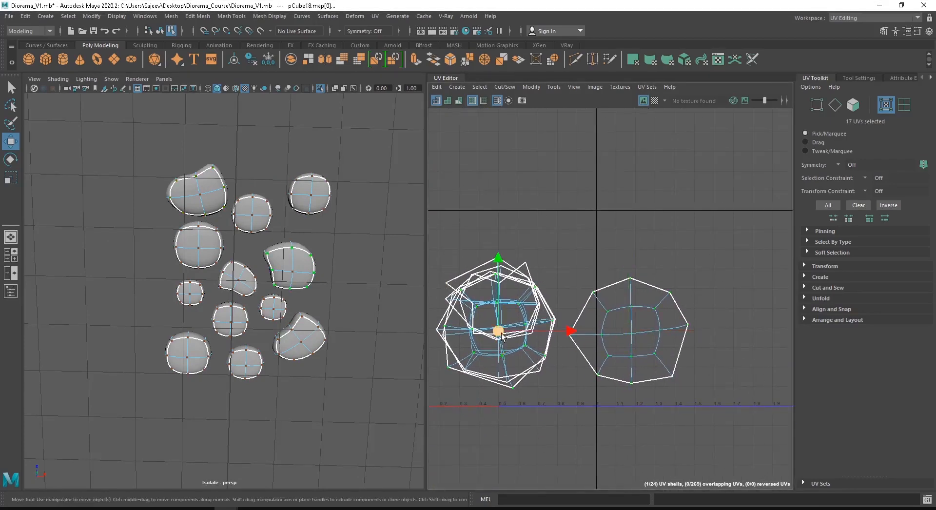
{"action": "left_click_drag", "start_coordinate": [534, 419], "coordinate": [506, 387]}
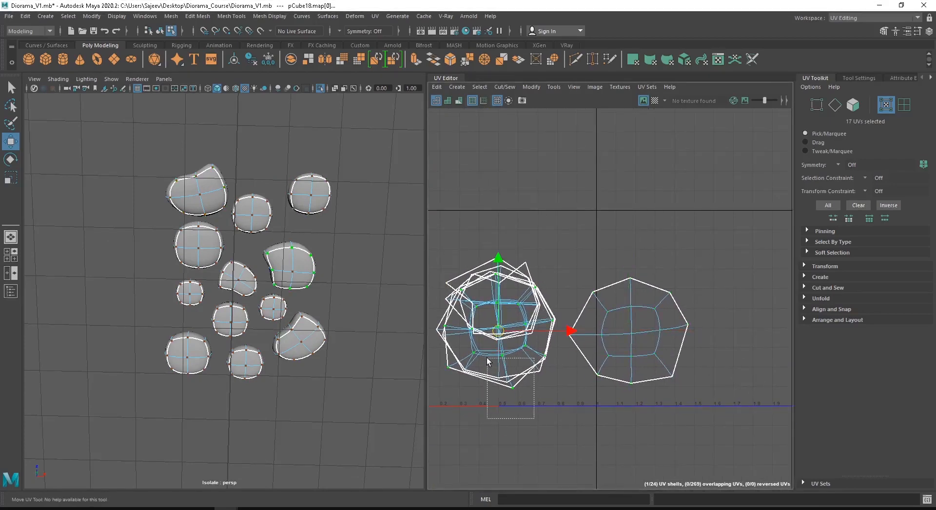
{"action": "left_click_drag", "start_coordinate": [487, 358], "coordinate": [486, 357]}
{"action": "right_click_drag", "start_coordinate": [475, 342], "coordinate": [550, 338]}
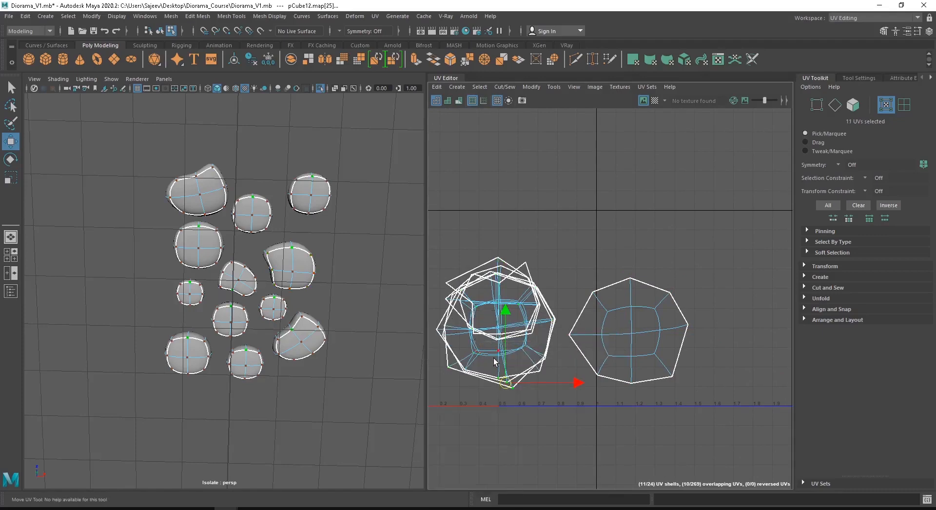
{"action": "left_click_drag", "start_coordinate": [507, 382], "coordinate": [507, 413]}
{"action": "key", "text": "ctrl+z"}
- Move the remaining stones' top UV shells one by one out of the stack onto the shell already set aside
{"action": "double_click", "coordinate": [502, 357]}
{"action": "left_click_drag", "start_coordinate": [498, 326], "coordinate": [633, 329]}
{"action": "double_click", "coordinate": [520, 351]}
{"action": "double_click", "coordinate": [496, 368]}
{"action": "double_click", "coordinate": [500, 364]}
{"action": "left_click_drag", "start_coordinate": [498, 328], "coordinate": [634, 331]}
{"action": "double_click", "coordinate": [497, 368]}
{"action": "double_click", "coordinate": [490, 360]}
{"action": "double_click", "coordinate": [475, 353]}
{"action": "double_click", "coordinate": [498, 361]}
{"action": "double_click", "coordinate": [546, 354]}
{"action": "double_click", "coordinate": [517, 358]}
{"action": "double_click", "coordinate": [504, 361]}
- Move the stack of bottom UV shells into the lower part of the UV tile, and check which faces each stack covers
{"action": "middle_click_drag", "start_coordinate": [487, 268], "coordinate": [550, 282], "text": "alt"}
{"action": "left_click_drag", "start_coordinate": [492, 240], "coordinate": [643, 419]}
{"action": "left_click_drag", "start_coordinate": [556, 312], "coordinate": [510, 388]}
{"action": "left_click_drag", "start_coordinate": [322, 276], "coordinate": [293, 361], "text": "alt"}
{"action": "left_click_drag", "start_coordinate": [617, 240], "coordinate": [789, 489]}
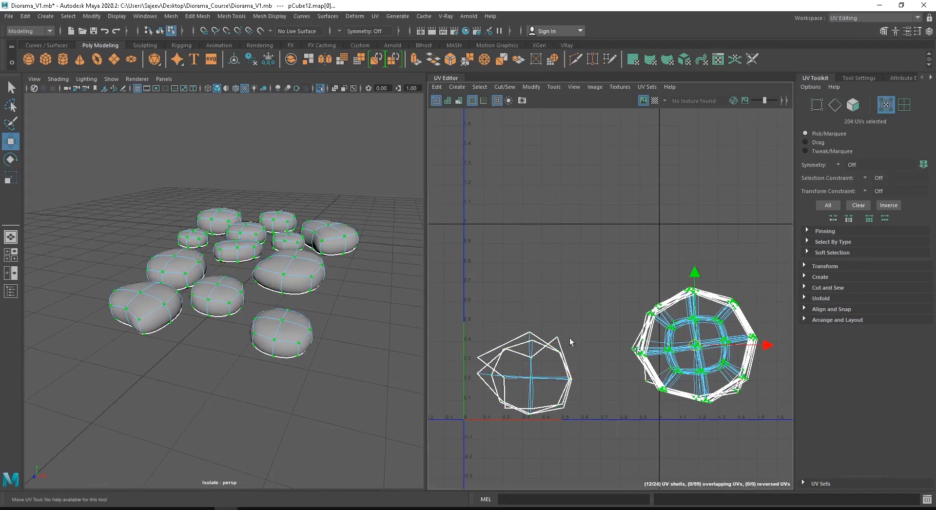
{"action": "left_click_drag", "start_coordinate": [557, 403], "coordinate": [622, 469]}
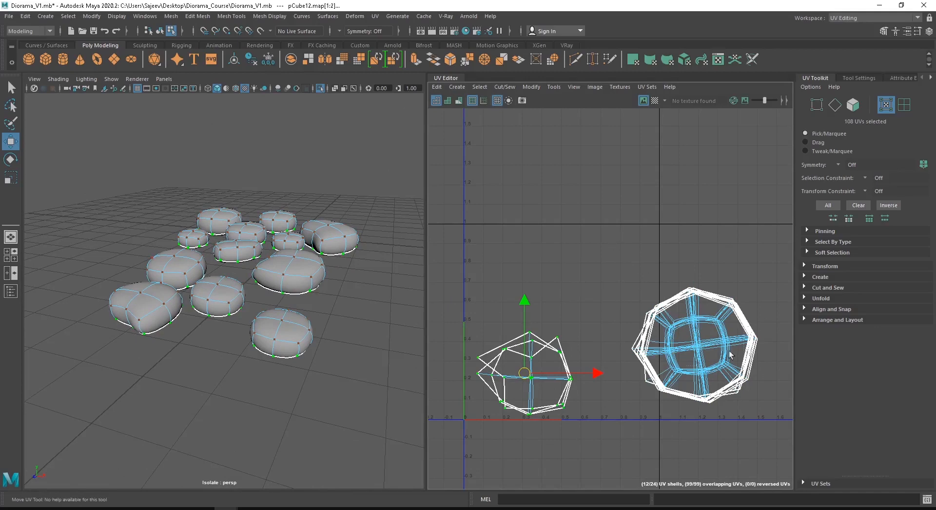
- Scale down the stack of top UV shells together and move it inside the UV tile beside the bottom shells
{"action": "left_click_drag", "start_coordinate": [613, 240], "coordinate": [792, 429]}
{"action": "key", "text": "r"}
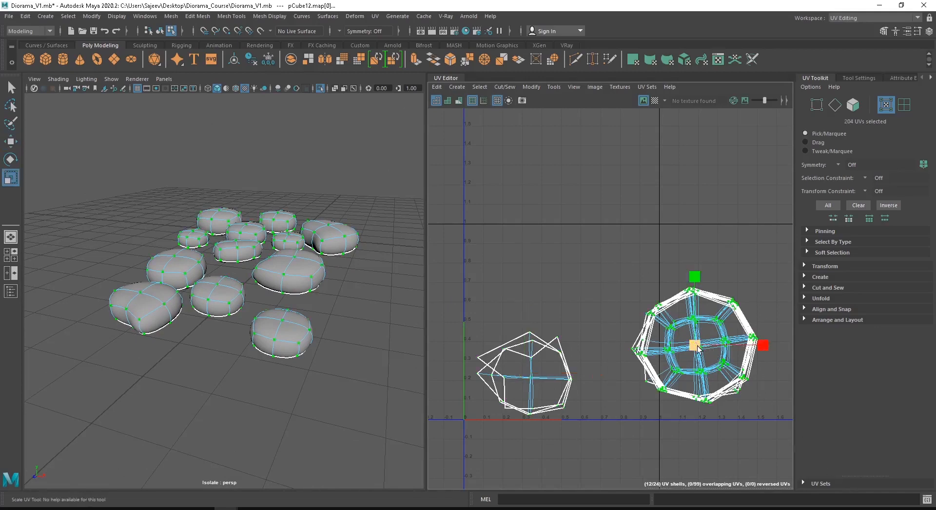
{"action": "left_click_drag", "start_coordinate": [699, 347], "coordinate": [622, 383]}
{"action": "key", "text": "w"}
{"action": "key", "text": "r"}
{"action": "key", "text": "w"}
- Scale down the stack of bottom UV shells, place it near the tile's lower edge, and bring the top-shell stack next to it
{"action": "left_click_drag", "start_coordinate": [453, 314], "coordinate": [571, 424]}
{"action": "key", "text": "r"}
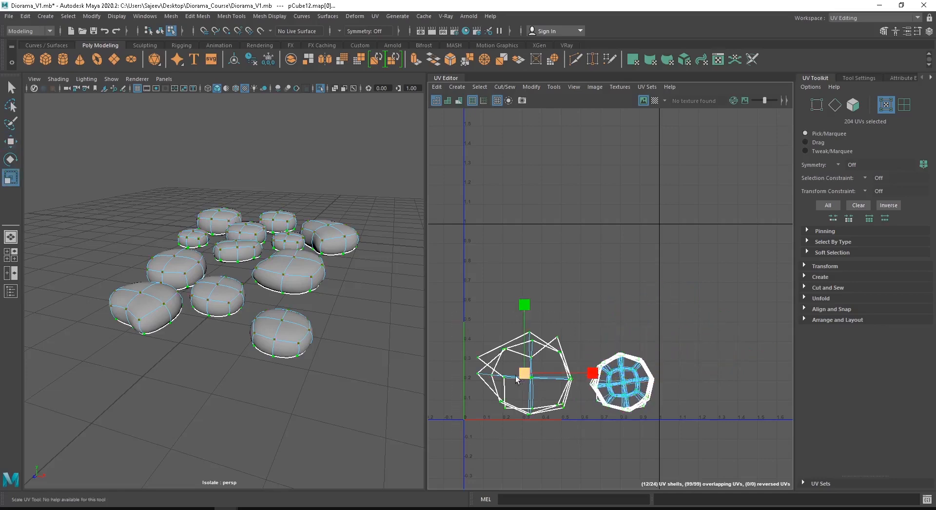
{"action": "left_click_drag", "start_coordinate": [525, 373], "coordinate": [509, 384]}
{"action": "key", "text": "w"}
{"action": "key", "text": "r"}
{"action": "key", "text": "w"}
{"action": "left_click_drag", "start_coordinate": [604, 358], "coordinate": [589, 390]}
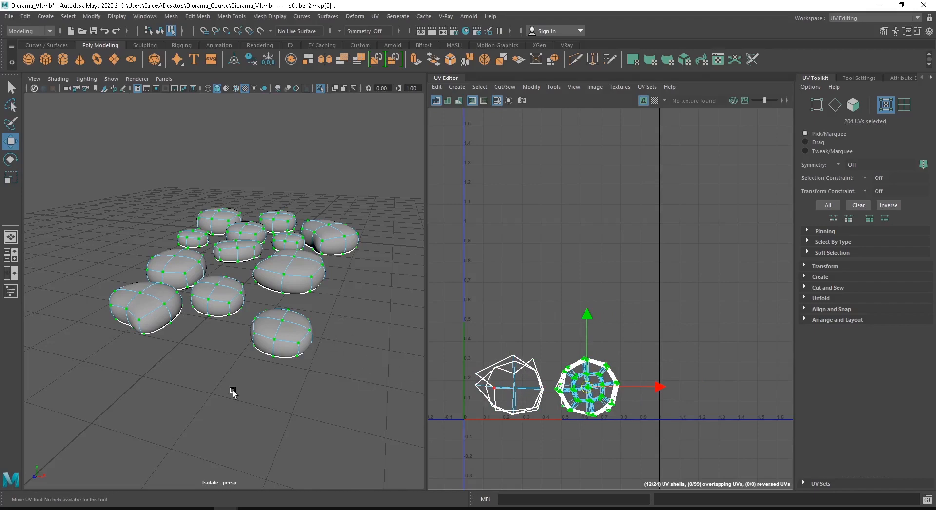
- Move the top and bottom UV shells of the large curved stone in the middle of the path above their stacks
{"action": "left_click_drag", "start_coordinate": [265, 324], "coordinate": [291, 286], "text": "alt"}
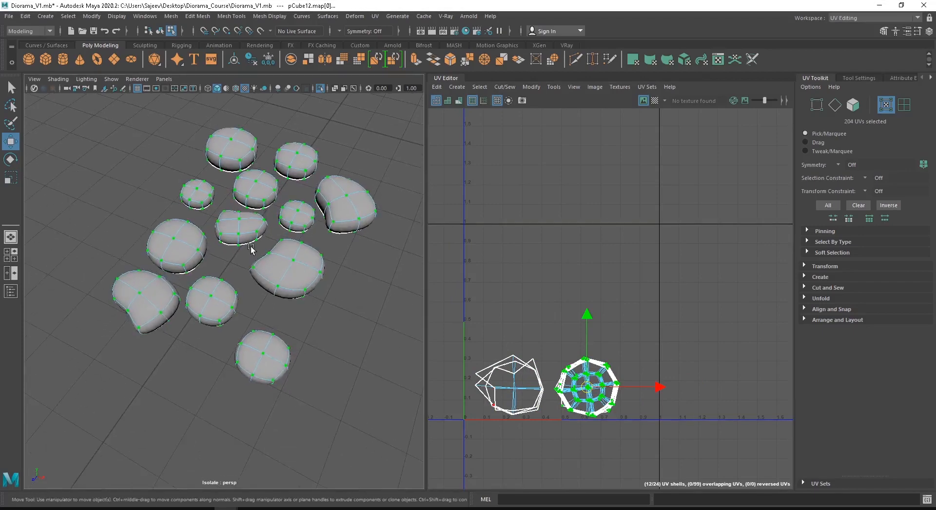
{"action": "left_click", "coordinate": [288, 266]}
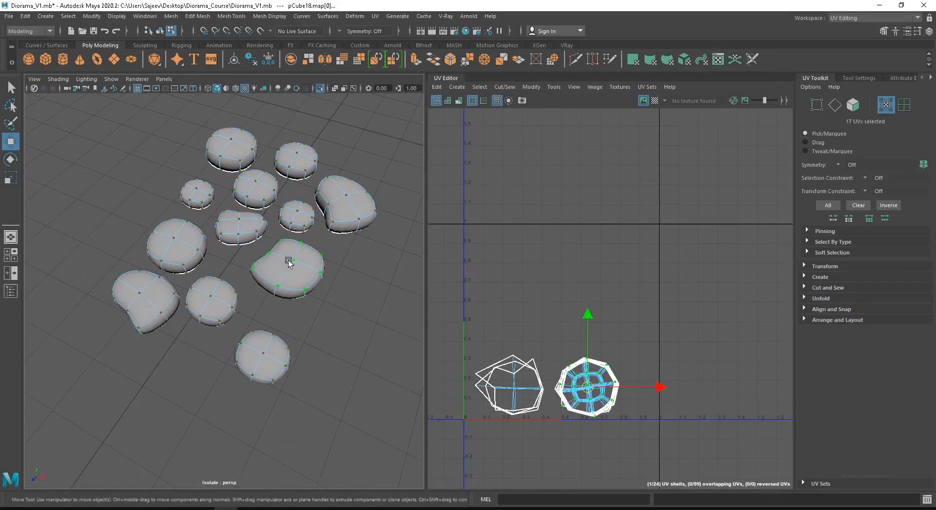
{"action": "left_click_drag", "start_coordinate": [274, 293], "coordinate": [292, 291], "text": "alt"}
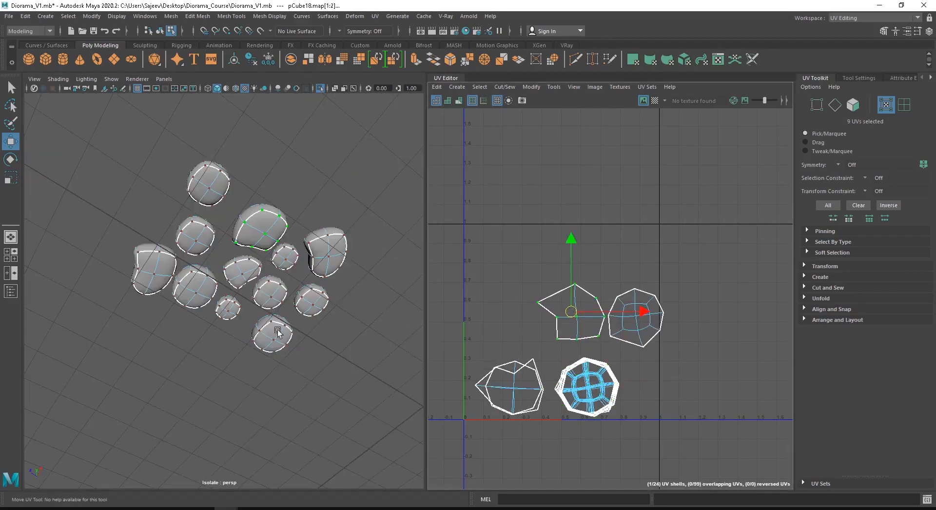
- Move the medium round stone's top and bottom UV shells onto the large curved stone's separated top and bottom shells
{"action": "left_click_drag", "start_coordinate": [288, 276], "coordinate": [301, 383], "text": "alt"}
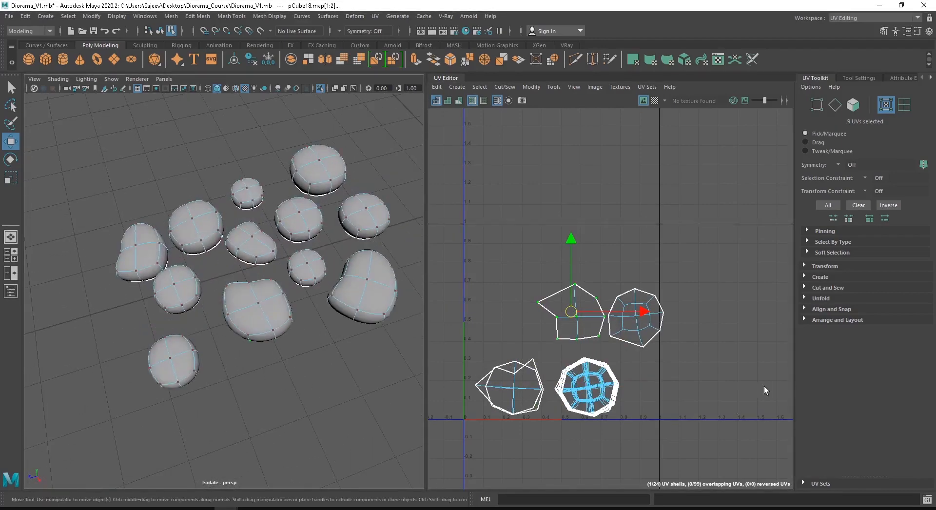
{"action": "left_click", "coordinate": [305, 220]}
{"action": "left_click_drag", "start_coordinate": [587, 388], "coordinate": [634, 316]}
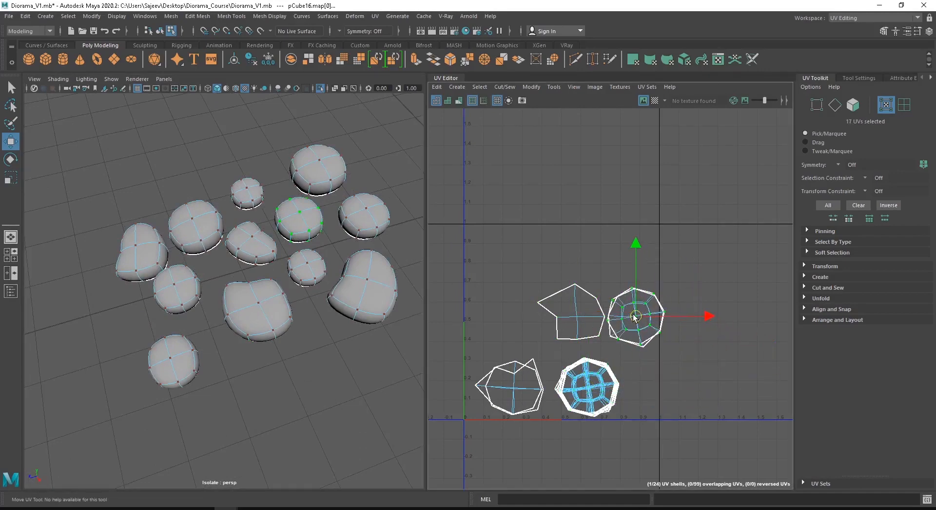
{"action": "left_click_drag", "start_coordinate": [258, 250], "coordinate": [260, 181], "text": "alt"}
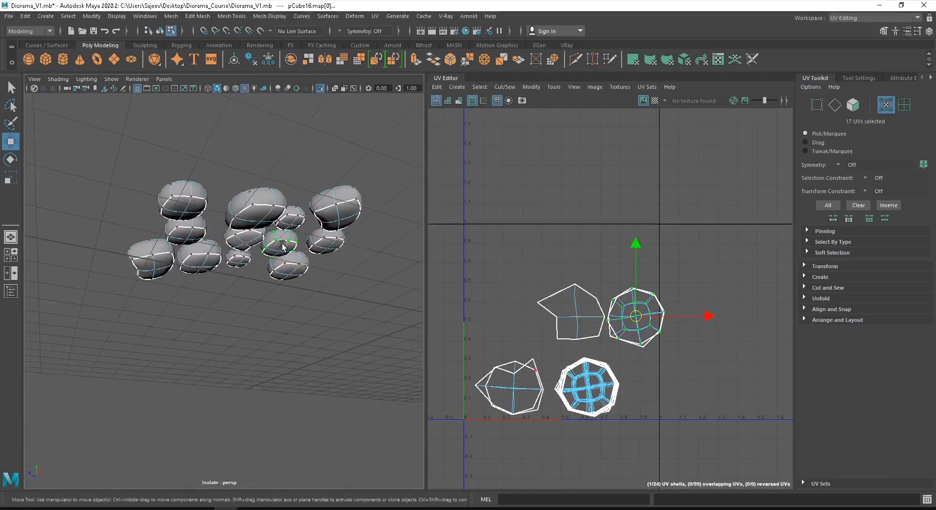
{"action": "left_click", "coordinate": [533, 363]}
{"action": "left_click_drag", "start_coordinate": [516, 389], "coordinate": [574, 316]}
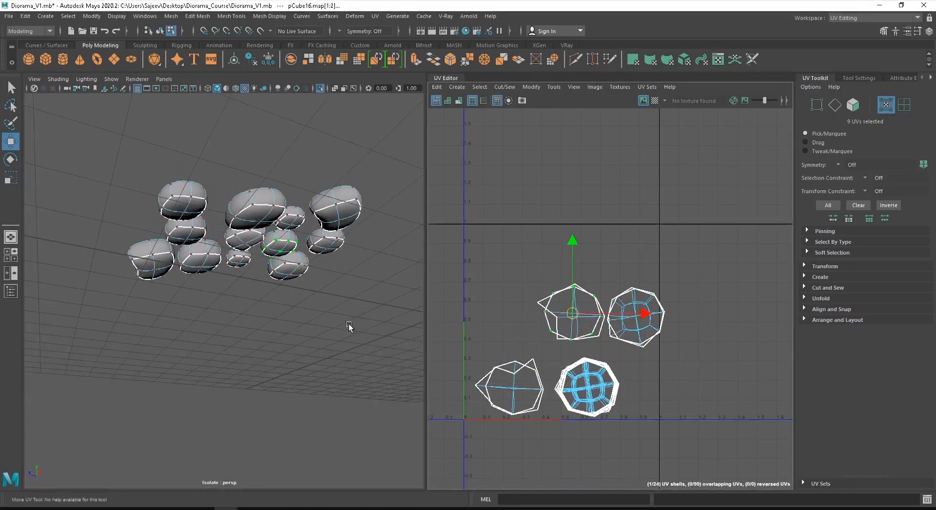
- Move the large round end stone's top and bottom UV shells onto the separated upper groups
{"action": "left_click_drag", "start_coordinate": [268, 270], "coordinate": [277, 335], "text": "alt"}
{"action": "left_click", "coordinate": [345, 184]}
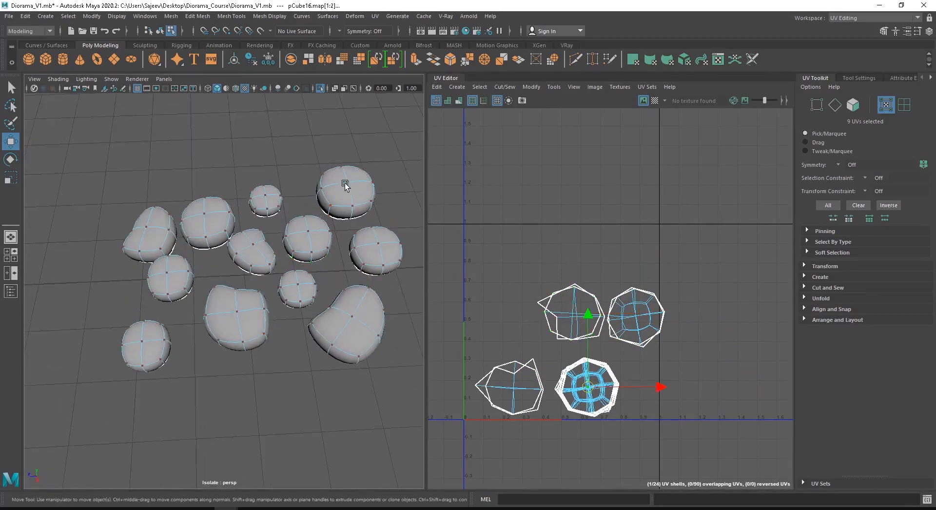
{"action": "left_click_drag", "start_coordinate": [587, 388], "coordinate": [639, 319]}
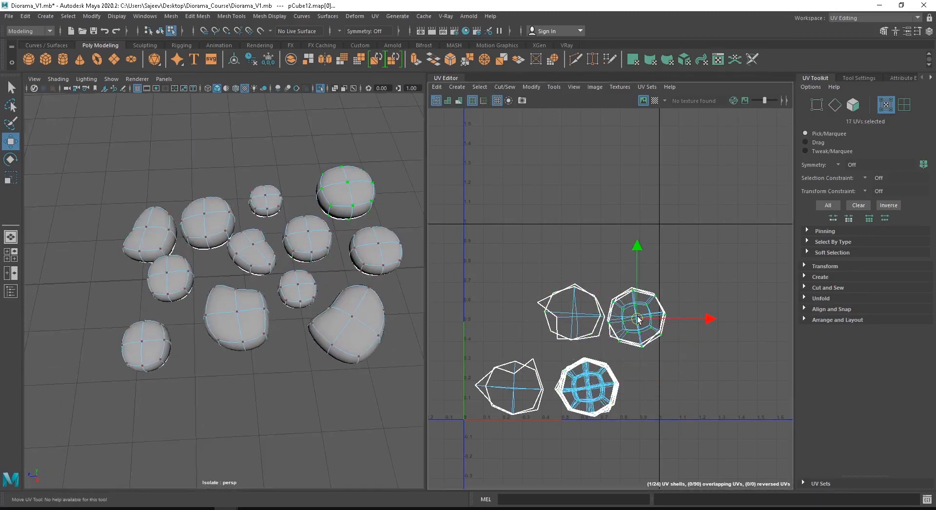
{"action": "mouse_move", "coordinate": [330, 257]}
{"action": "left_mouse_down", "text": "alt"}
{"action": "mouse_move", "coordinate": [312, 229]}
{"action": "mouse_move", "coordinate": [318, 258]}
{"action": "left_mouse_up", "text": "alt"}
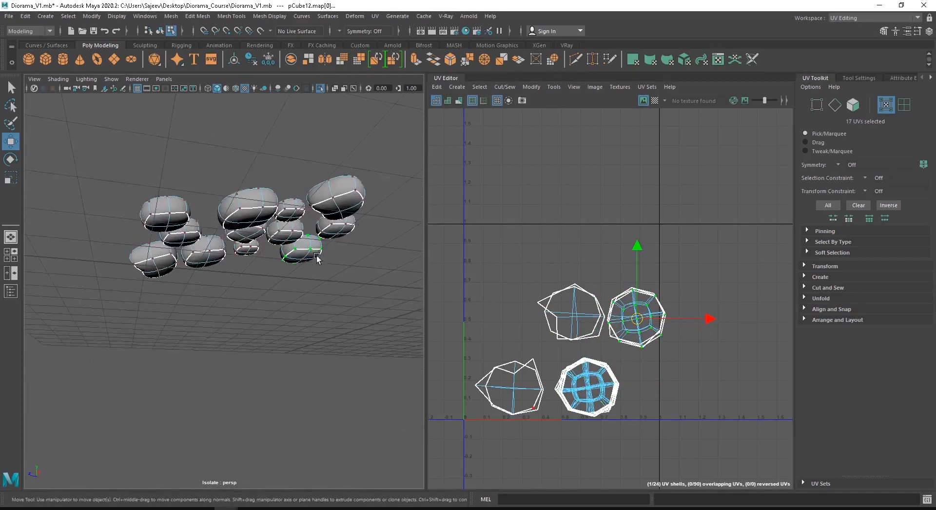
{"action": "left_click", "coordinate": [303, 258]}
{"action": "left_click_drag", "start_coordinate": [513, 390], "coordinate": [571, 317]}
- Move the top and bottom UV shells of the curved stone at the path's far corner onto the separated upper groups
{"action": "left_click_drag", "start_coordinate": [232, 261], "coordinate": [274, 317], "text": "alt"}
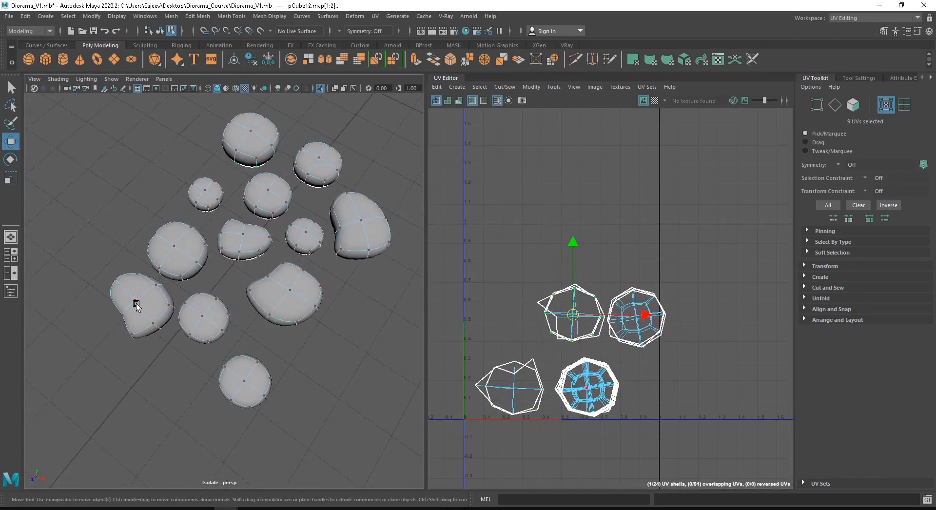
{"action": "left_click", "coordinate": [156, 312]}
{"action": "left_click", "coordinate": [305, 306]}
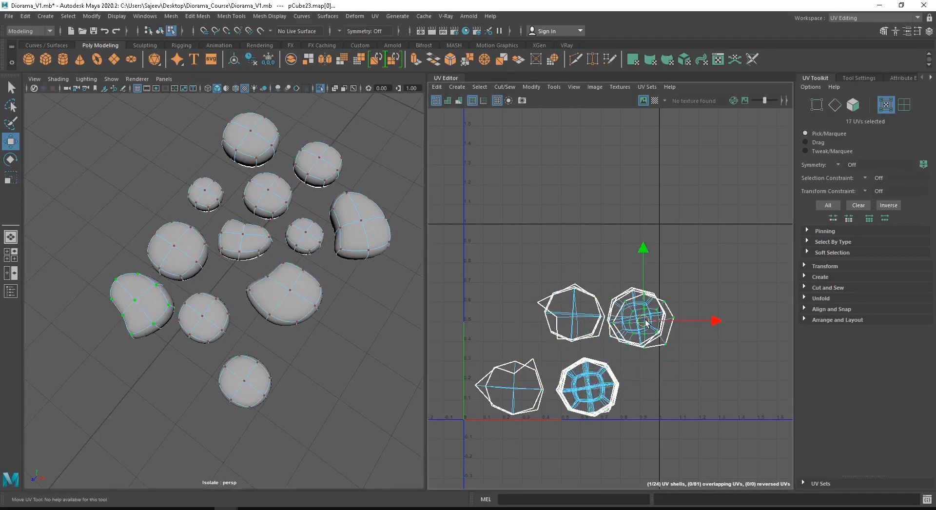
{"action": "left_click_drag", "start_coordinate": [305, 309], "coordinate": [166, 245], "text": "alt"}
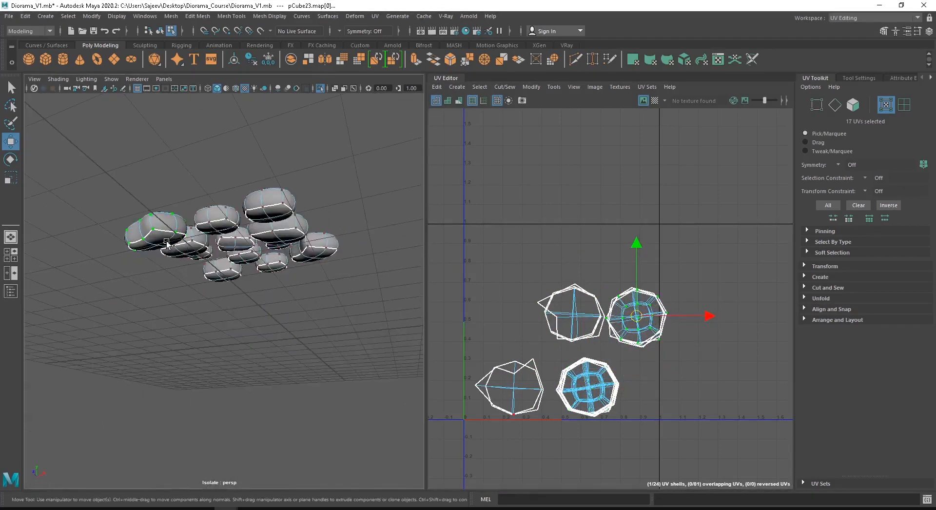
{"action": "left_click", "coordinate": [165, 245]}
{"action": "left_click_drag", "start_coordinate": [505, 387], "coordinate": [565, 315]}
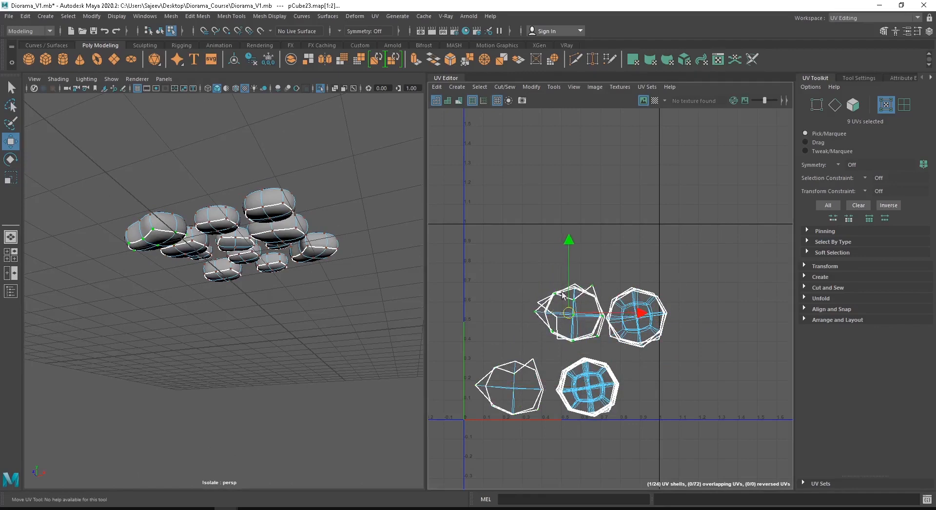
{"action": "right_click_drag", "start_coordinate": [448, 355], "coordinate": [572, 357], "text": "alt"}
{"action": "middle_click_drag", "start_coordinate": [572, 357], "coordinate": [503, 371], "text": "alt"}
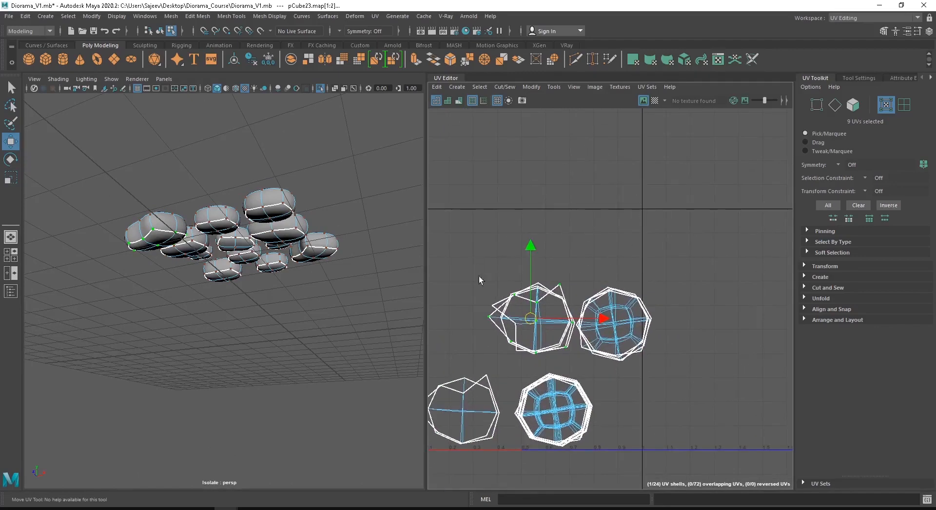
{"action": "left_click_drag", "start_coordinate": [572, 350], "coordinate": [576, 351]}
{"action": "key", "text": "r"}
{"action": "left_click_drag", "start_coordinate": [532, 318], "coordinate": [515, 319]}
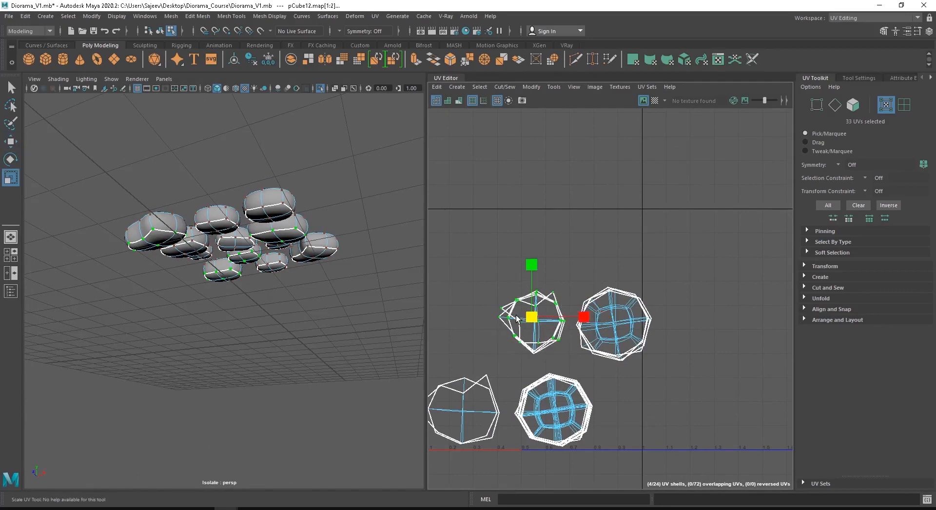
{"action": "key", "text": "ctrl+z"}
- Scale down the upper group of four bottom UV shells and bring the upper group of top shells closer to it
{"action": "left_click_drag", "start_coordinate": [488, 276], "coordinate": [576, 356]}
{"action": "left_click_drag", "start_coordinate": [535, 320], "coordinate": [490, 343]}
{"action": "key", "text": "w"}
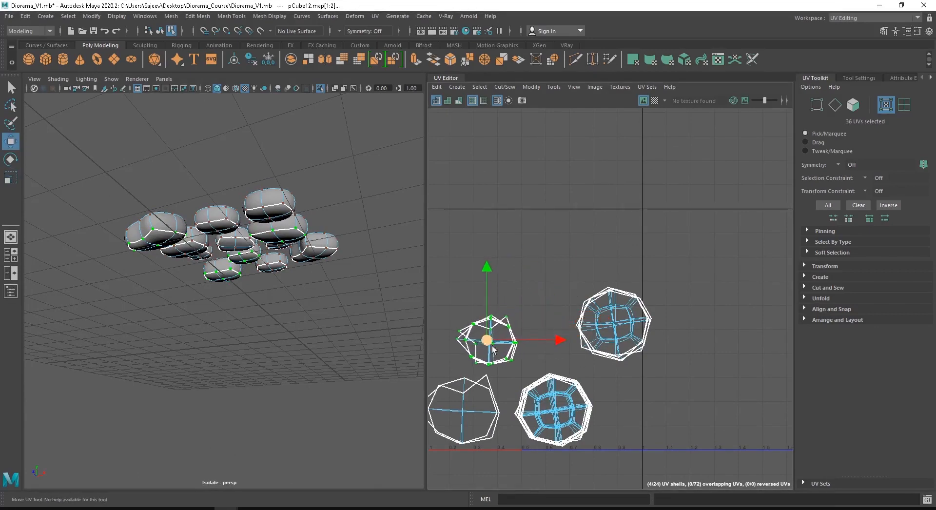
{"action": "left_click_drag", "start_coordinate": [575, 273], "coordinate": [656, 369]}
{"action": "left_click_drag", "start_coordinate": [611, 328], "coordinate": [562, 338]}
- Scale down the lower group of bottom UV shells to about the size of the upper bottom-shell group
{"action": "middle_click_drag", "start_coordinate": [561, 338], "coordinate": [594, 307], "text": "alt"}
{"action": "left_click_drag", "start_coordinate": [438, 340], "coordinate": [518, 392]}
{"action": "key", "text": "r"}
{"action": "key", "text": "w"}
{"action": "key", "text": "r"}
- Move all four stone shell groups toward the right edge of the UV tile, with each bottom group close beside its top group
{"action": "left_click_drag", "start_coordinate": [662, 424], "coordinate": [544, 339]}
{"action": "left_click_drag", "start_coordinate": [588, 381], "coordinate": [585, 379]}
{"action": "key", "text": "w"}
{"action": "left_click_drag", "start_coordinate": [585, 379], "coordinate": [626, 379]}
{"action": "left_click_drag", "start_coordinate": [467, 246], "coordinate": [698, 337]}
{"action": "left_click_drag", "start_coordinate": [562, 303], "coordinate": [599, 303]}
{"action": "left_click_drag", "start_coordinate": [482, 351], "coordinate": [549, 428]}
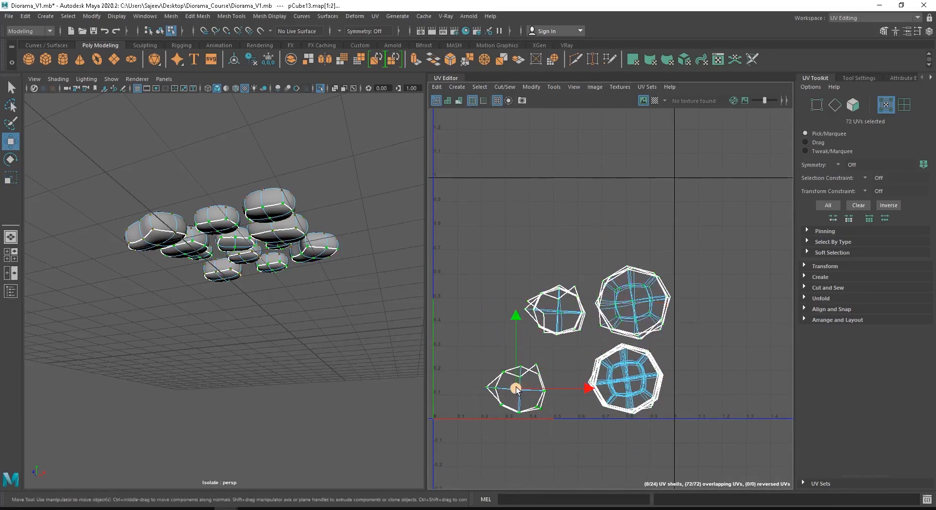
{"action": "left_click_drag", "start_coordinate": [516, 388], "coordinate": [555, 389]}
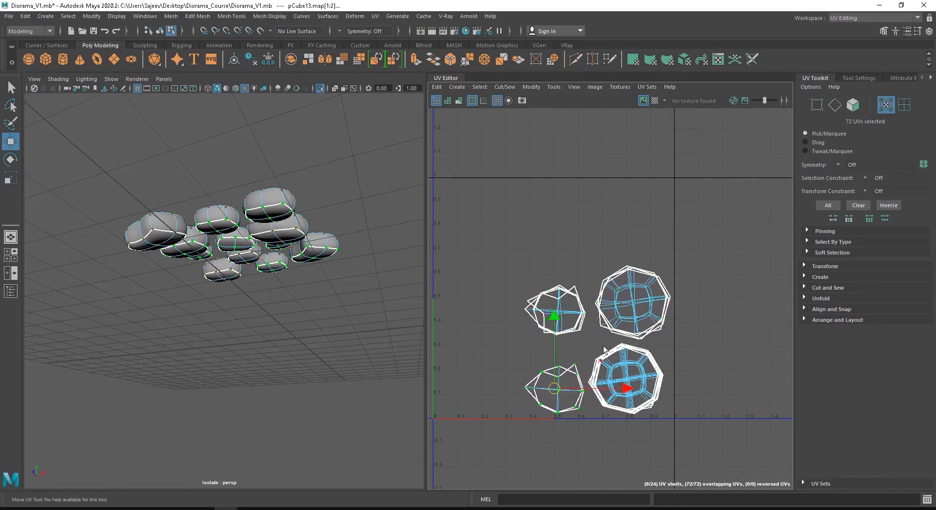
- Return the stones to object selection, clear the selection, and turn off isolation to show the whole diorama
{"action": "scroll", "coordinate": [604, 347], "scroll_direction": "down", "scroll_amount": 1}
{"action": "middle_click_drag", "start_coordinate": [600, 351], "coordinate": [641, 365], "text": "alt"}
{"action": "right_click_drag", "start_coordinate": [274, 206], "coordinate": [315, 174]}
{"action": "left_click", "coordinate": [334, 140]}
{"action": "left_click", "coordinate": [320, 88]}
- Select the small plane on the base together with the two curved strips under the mushroom caps
{"action": "left_click_drag", "start_coordinate": [338, 203], "coordinate": [283, 277], "text": "alt"}
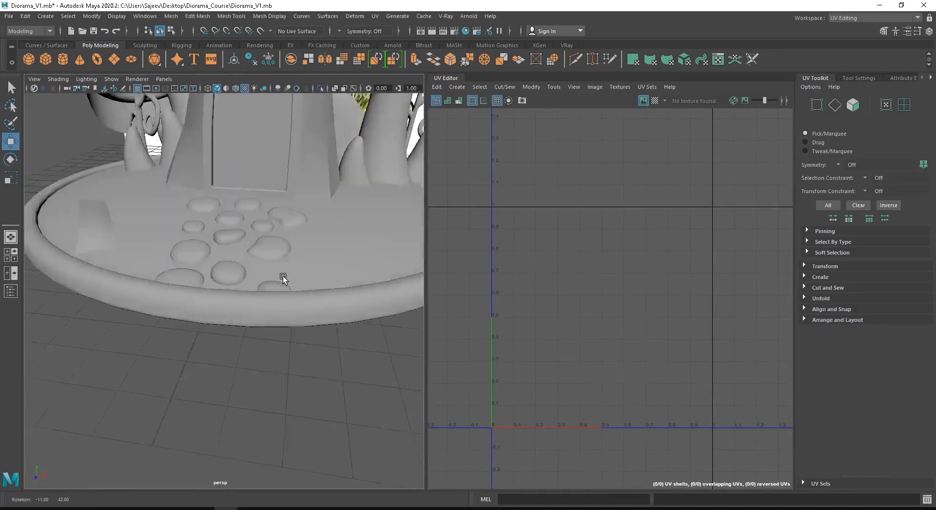
{"action": "right_click_drag", "start_coordinate": [283, 277], "coordinate": [168, 245], "text": "alt"}
{"action": "middle_click_drag", "start_coordinate": [168, 245], "coordinate": [176, 297], "text": "alt"}
{"action": "left_click_drag", "start_coordinate": [267, 273], "coordinate": [169, 236], "text": "alt"}
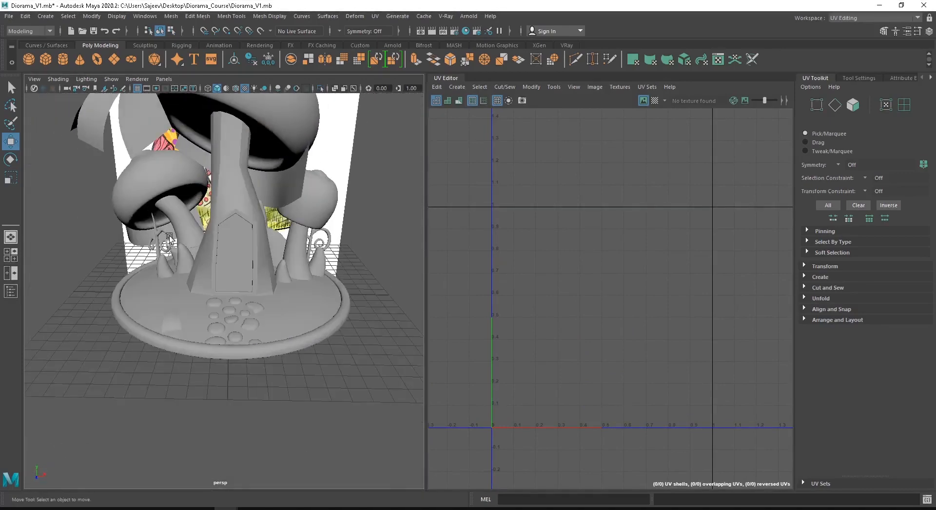
{"action": "left_click", "coordinate": [169, 236]}
{"action": "left_click", "coordinate": [168, 318]}
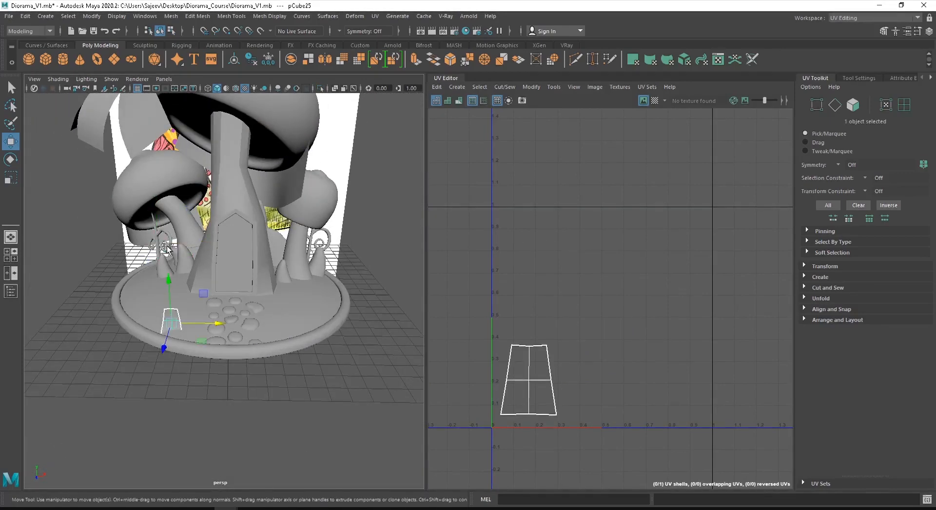
{"action": "left_click", "coordinate": [136, 239], "text": "shift"}
{"action": "left_click", "coordinate": [269, 185], "text": "shift"}
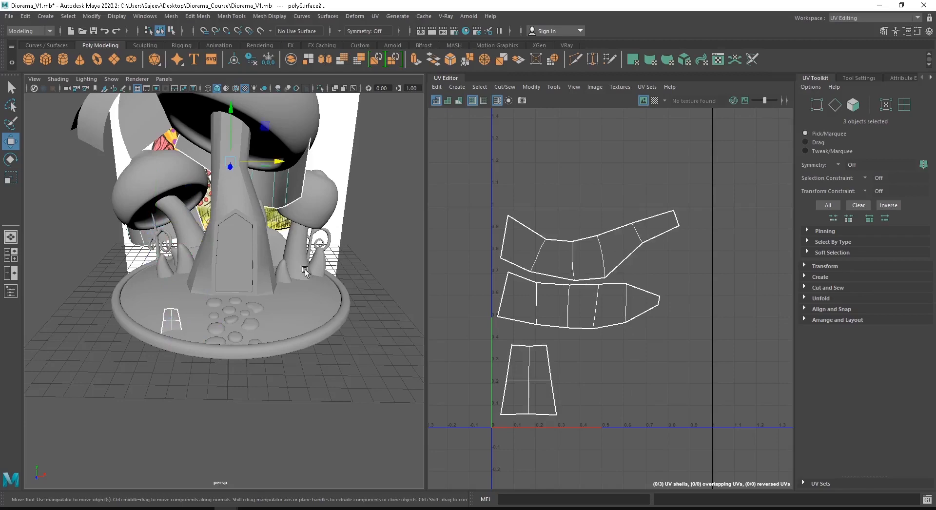
- Add all the path stones to the selection, leaving out the round base, and switch the selected objects to UV component selection
{"action": "left_click_drag", "start_coordinate": [306, 274], "coordinate": [294, 295], "text": "alt"}
{"action": "left_click_drag", "start_coordinate": [230, 315], "coordinate": [265, 383], "text": "alt"}
{"action": "left_click_drag", "start_coordinate": [341, 426], "coordinate": [198, 294]}
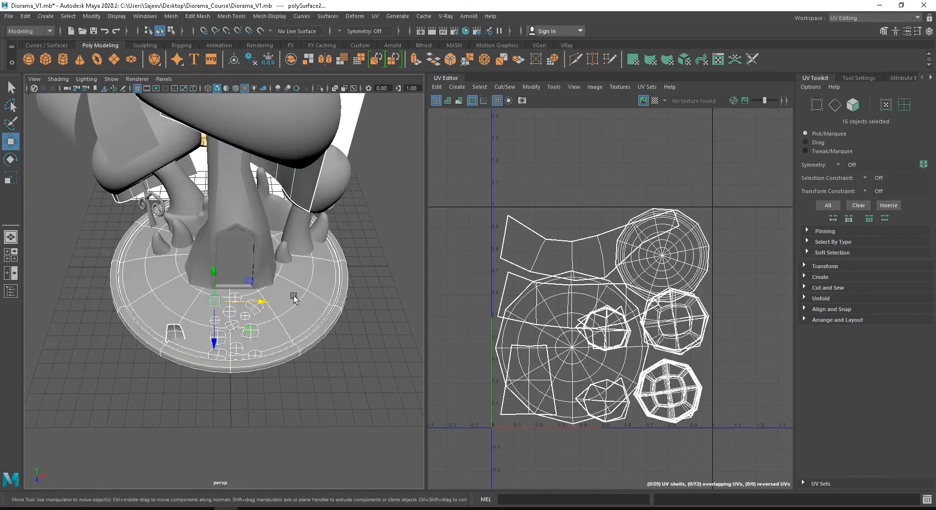
{"action": "middle_click_drag", "start_coordinate": [605, 296], "coordinate": [522, 292], "text": "alt"}
{"action": "right_click_drag", "start_coordinate": [508, 349], "coordinate": [565, 360], "text": "alt"}
{"action": "middle_click_drag", "start_coordinate": [507, 342], "coordinate": [536, 322], "text": "alt"}
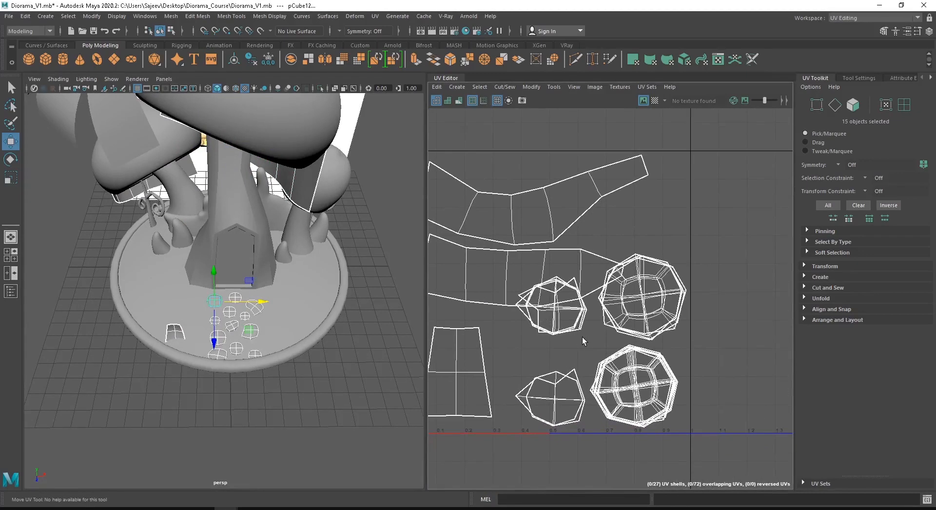
{"action": "right_click_drag", "start_coordinate": [555, 315], "coordinate": [573, 316]}
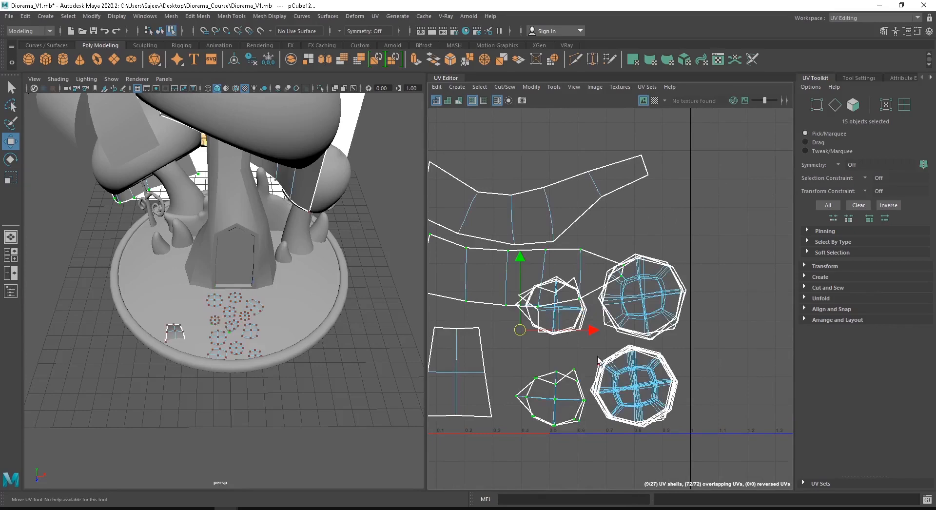
{"action": "left_click_drag", "start_coordinate": [597, 355], "coordinate": [521, 324]}
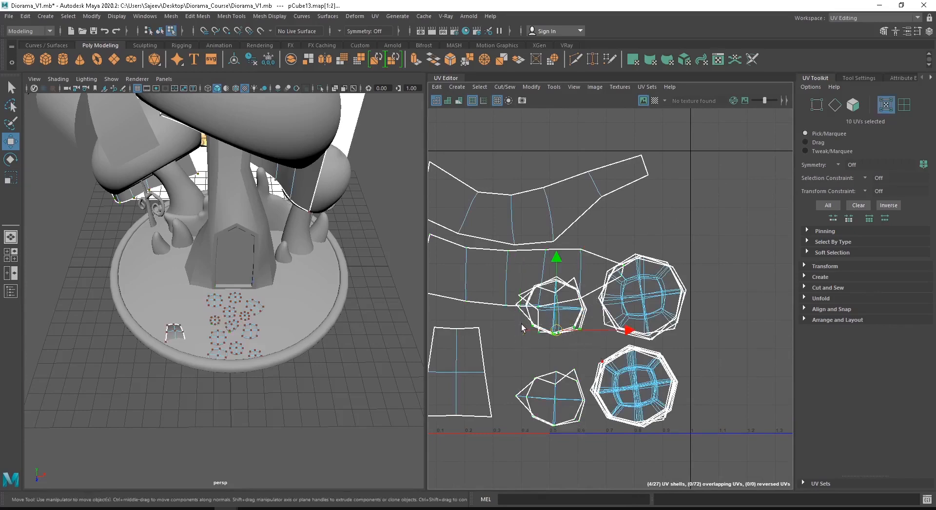
{"action": "middle_click_drag", "start_coordinate": [544, 323], "coordinate": [609, 339], "text": "alt"}
{"action": "right_click_drag", "start_coordinate": [543, 312], "coordinate": [589, 334], "text": "alt"}
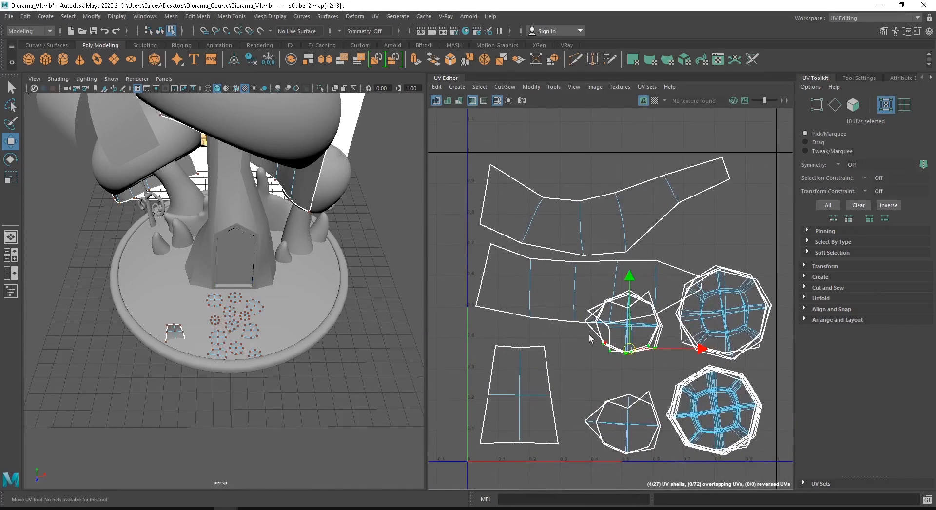
{"action": "middle_click_drag", "start_coordinate": [589, 334], "coordinate": [534, 315], "text": "alt"}
{"action": "right_click_drag", "start_coordinate": [533, 315], "coordinate": [577, 315], "text": "alt"}
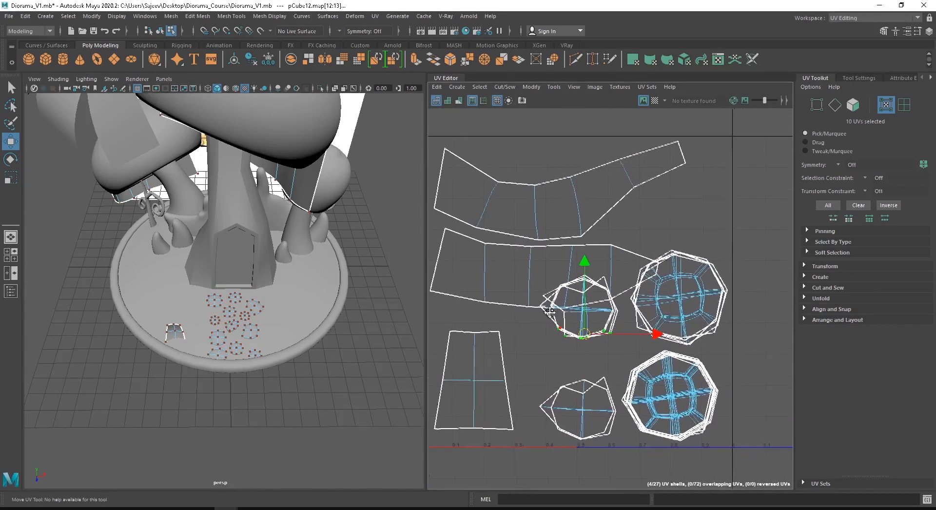
{"action": "middle_click_drag", "start_coordinate": [576, 315], "coordinate": [554, 316], "text": "alt"}
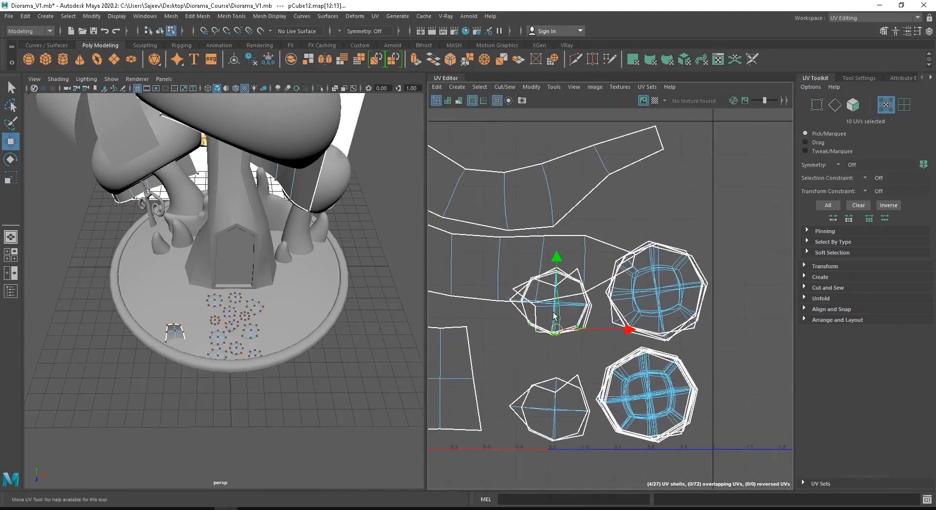
{"action": "right_click_drag", "start_coordinate": [471, 295], "coordinate": [612, 360], "text": "alt"}
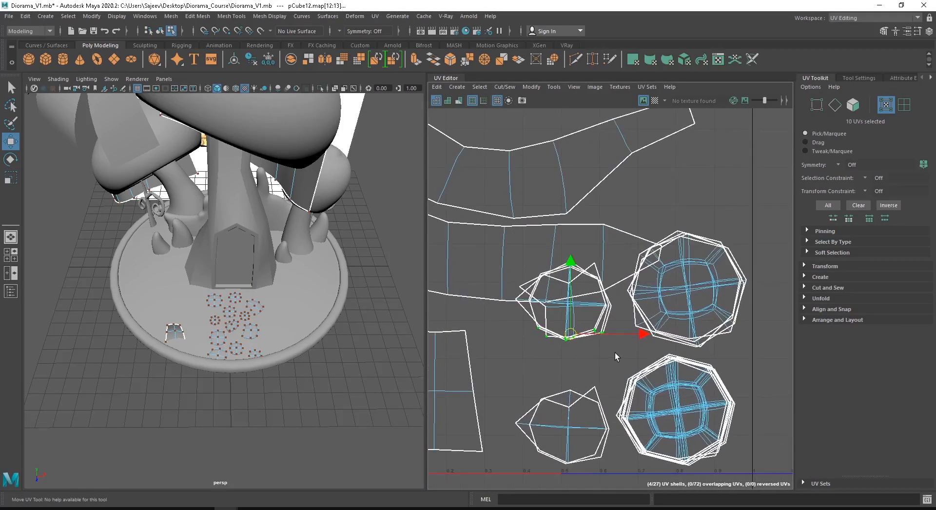
{"action": "left_click_drag", "start_coordinate": [615, 353], "coordinate": [511, 248]}
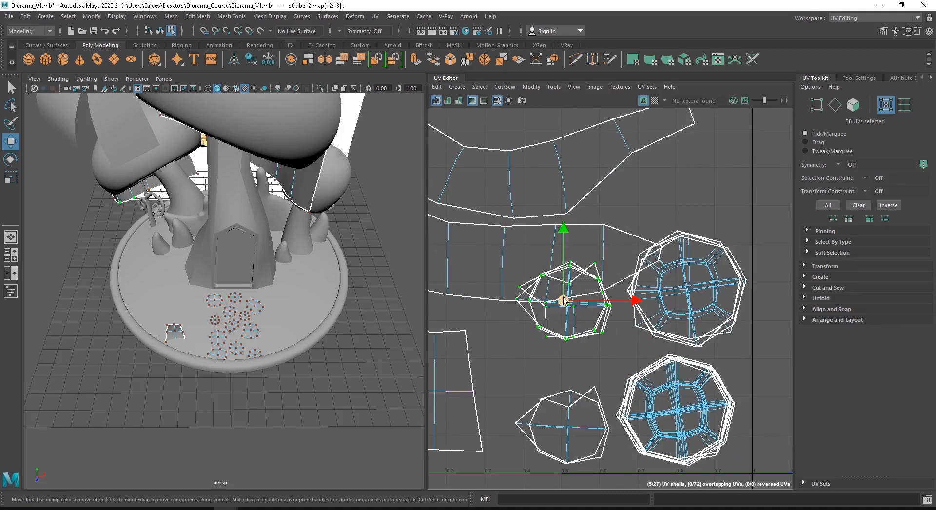
{"action": "left_click_drag", "start_coordinate": [562, 301], "coordinate": [563, 333]}
{"action": "key", "text": "ctrl+z"}
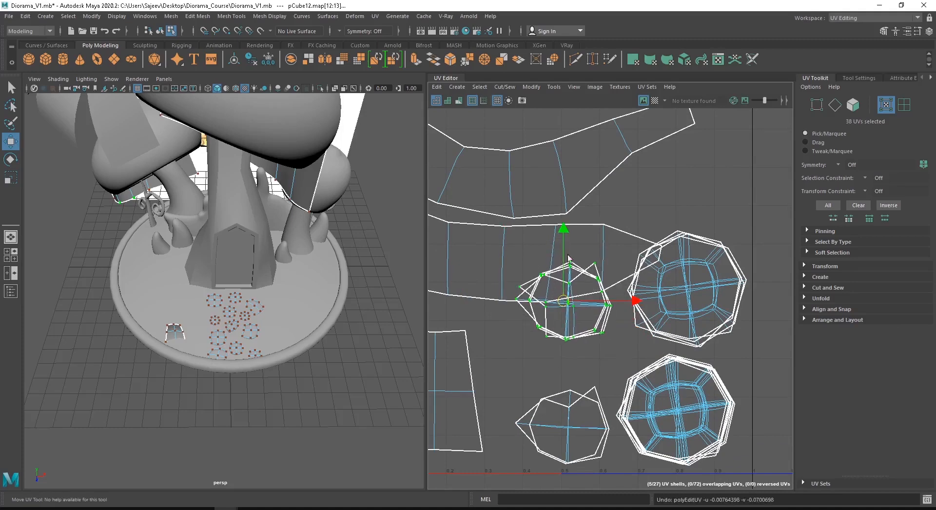
- Select the full UV shells of the upper small stone group, without the strip, and move them down just above the lower small group
{"action": "right_click_drag", "start_coordinate": [500, 313], "coordinate": [597, 344], "text": "alt"}
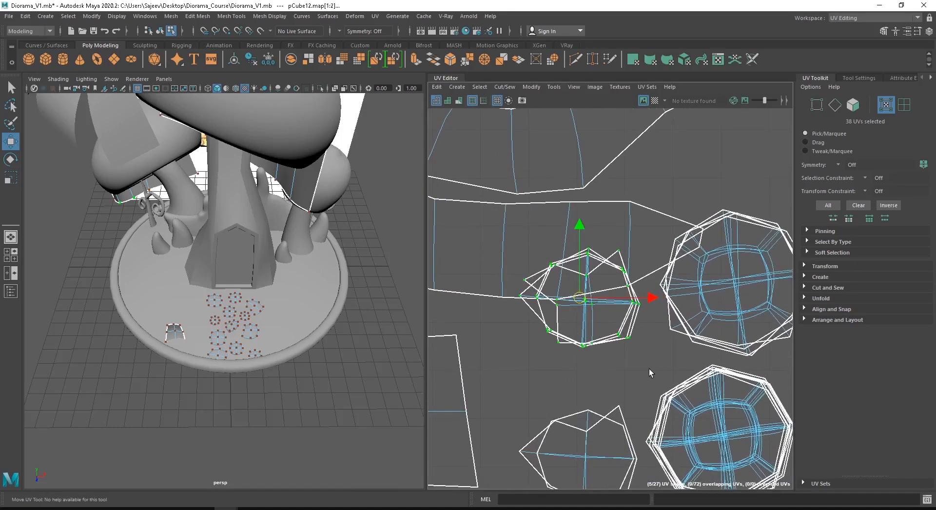
{"action": "left_click_drag", "start_coordinate": [642, 366], "coordinate": [544, 331]}
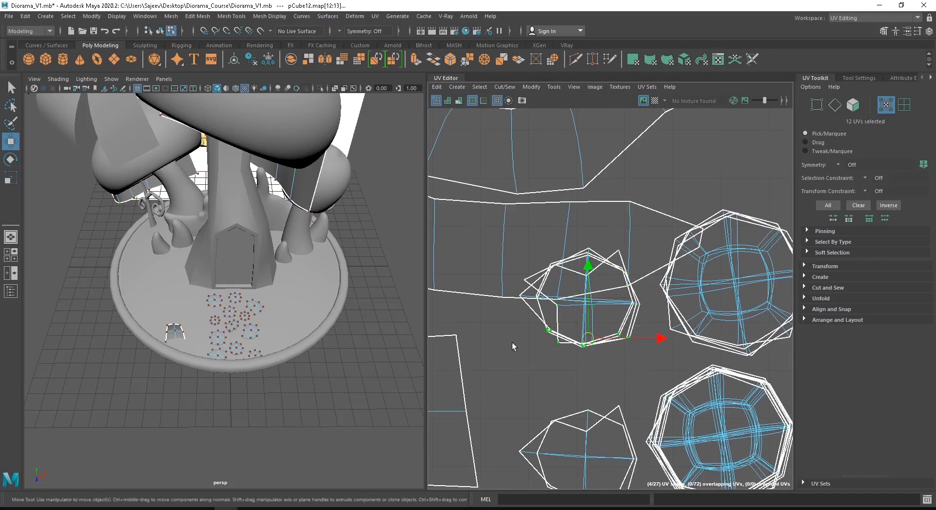
{"action": "right_click", "coordinate": [487, 320], "text": "ctrl"}
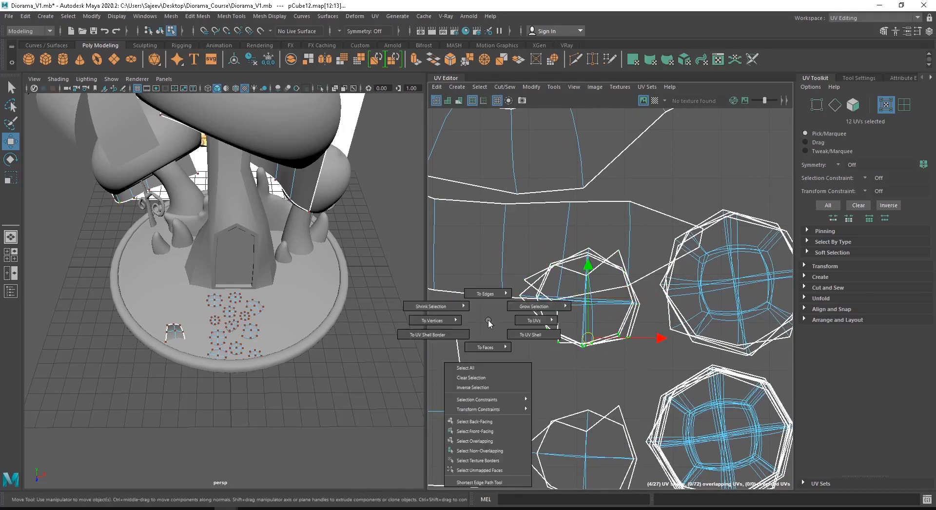
{"action": "left_click", "coordinate": [525, 337]}
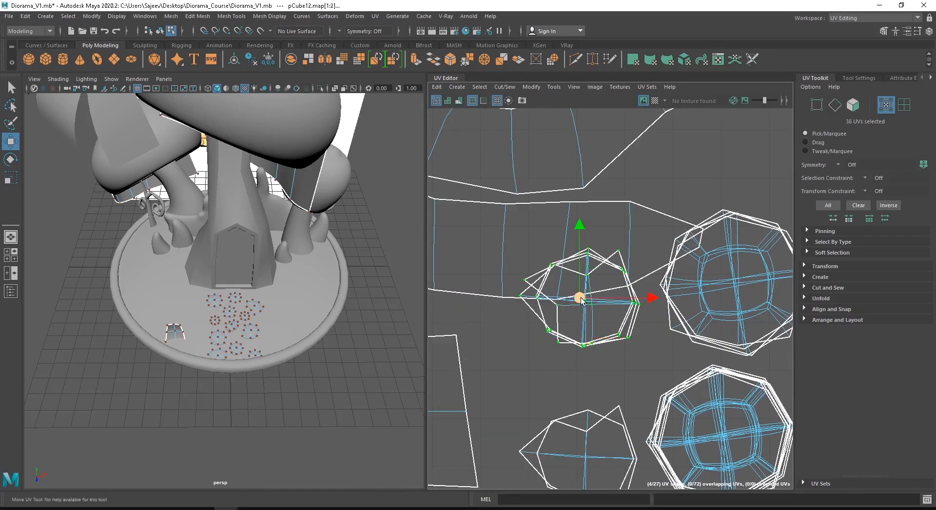
{"action": "left_click_drag", "start_coordinate": [582, 301], "coordinate": [576, 338]}
{"action": "left_click_drag", "start_coordinate": [587, 355], "coordinate": [588, 355]}
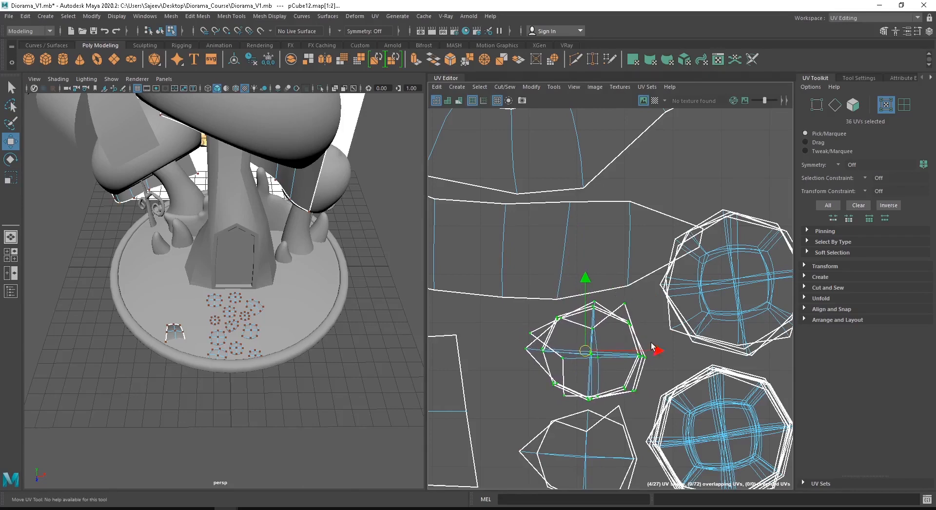
- Shift the upper strip's shell toward the tile's top-left corner and rotate it slightly clockwise to fit inside the tile
{"action": "scroll", "coordinate": [659, 351], "scroll_direction": "down", "scroll_amount": 2}
{"action": "middle_click_drag", "start_coordinate": [671, 352], "coordinate": [543, 352], "text": "alt"}
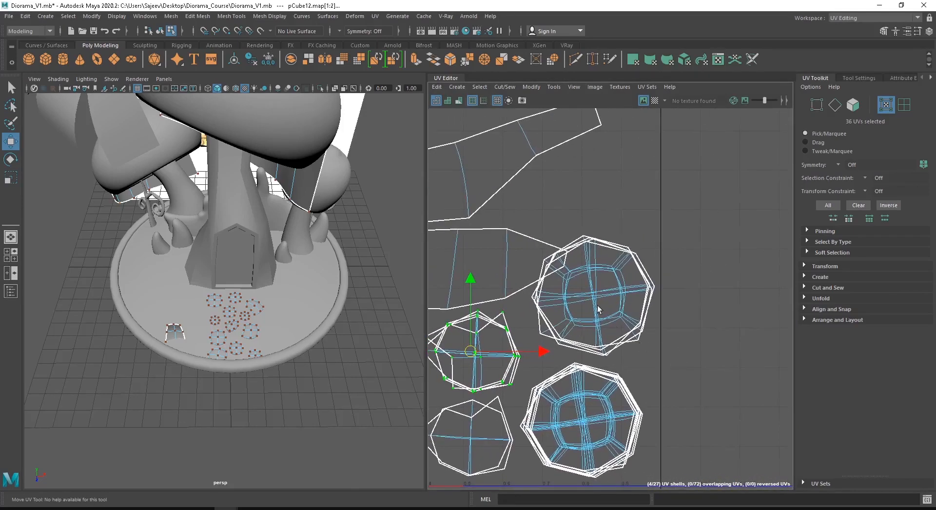
{"action": "middle_click_drag", "start_coordinate": [598, 308], "coordinate": [719, 355], "text": "alt"}
{"action": "scroll", "coordinate": [719, 355], "scroll_direction": "down", "scroll_amount": 2}
{"action": "middle_click_drag", "start_coordinate": [656, 331], "coordinate": [686, 359], "text": "alt"}
{"action": "left_click", "coordinate": [565, 263]}
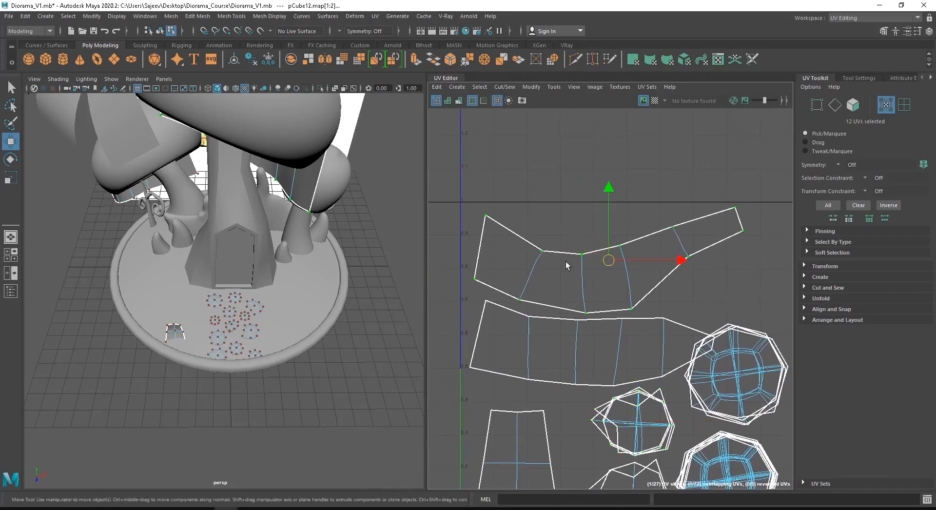
{"action": "left_click_drag", "start_coordinate": [611, 261], "coordinate": [601, 253]}
{"action": "key", "text": "e"}
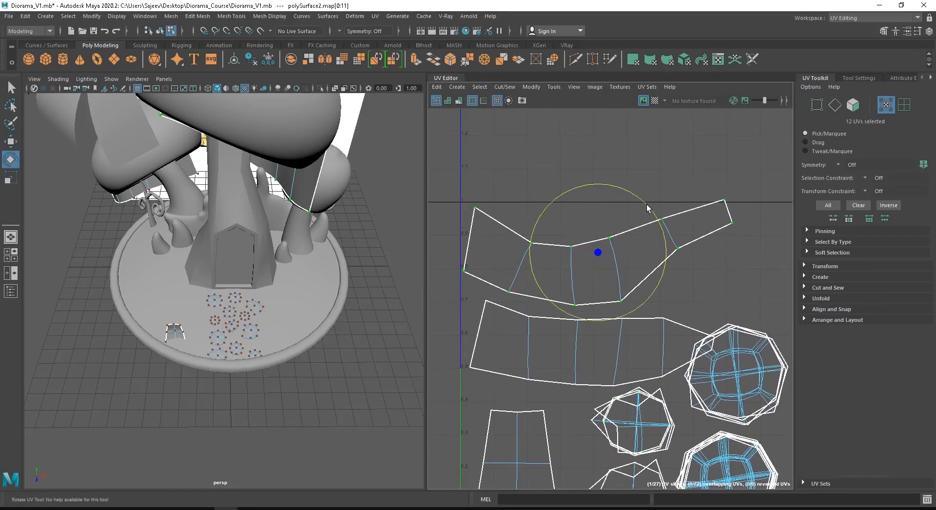
{"action": "key", "text": "w"}
- Move the upper large stone shell group slightly down and right, away from the end of the lower strip
{"action": "left_click", "coordinate": [595, 334]}
{"action": "middle_click_drag", "start_coordinate": [792, 393], "coordinate": [701, 319], "text": "alt"}
{"action": "left_click_drag", "start_coordinate": [715, 250], "coordinate": [648, 310]}
{"action": "left_click_drag", "start_coordinate": [674, 468], "coordinate": [634, 403]}
{"action": "left_click_drag", "start_coordinate": [697, 255], "coordinate": [715, 311]}
- Move the lower strip's shell up beneath the upper strip and left toward the tile edge, clear of the stone shells
{"action": "middle_click_drag", "start_coordinate": [579, 294], "coordinate": [643, 311], "text": "alt"}
{"action": "left_click", "coordinate": [604, 286]}
{"action": "left_click_drag", "start_coordinate": [560, 215], "coordinate": [559, 213]}
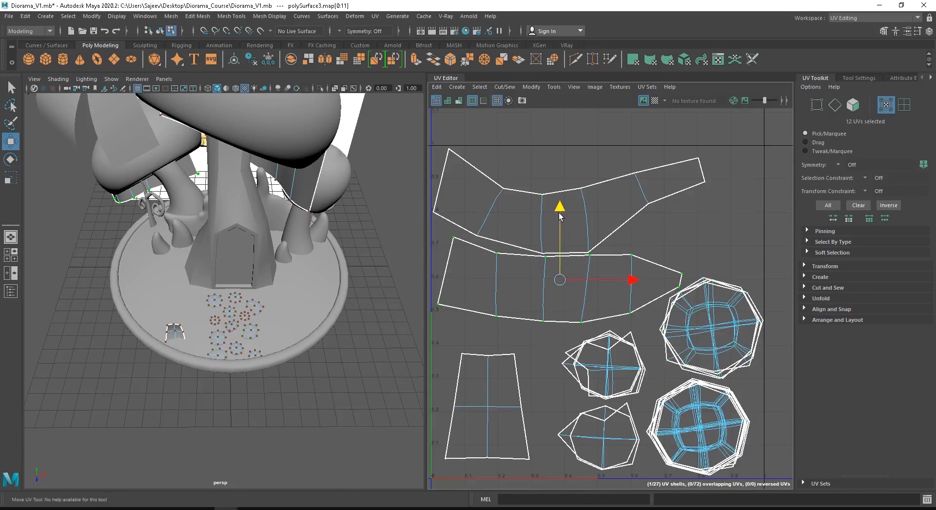
{"action": "left_click_drag", "start_coordinate": [633, 281], "coordinate": [629, 279]}
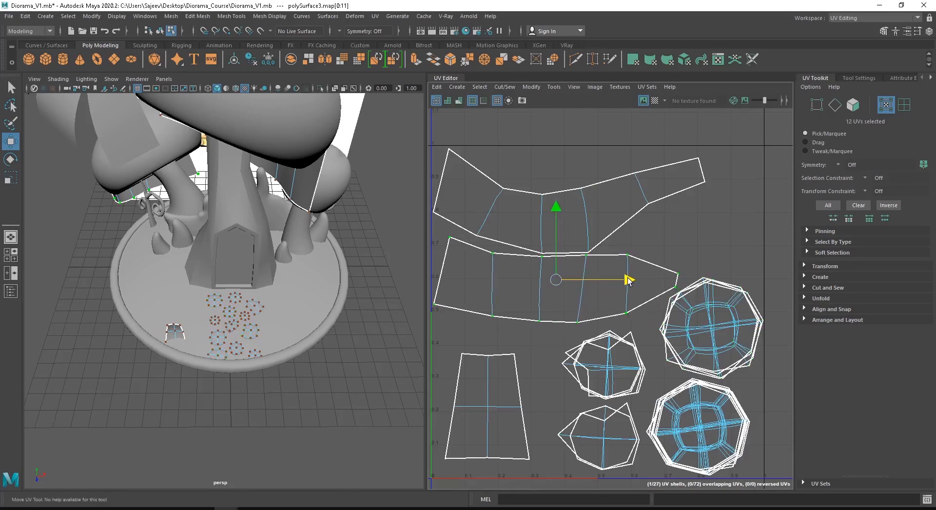
{"action": "right_click_drag", "start_coordinate": [651, 309], "coordinate": [556, 312], "text": "alt"}
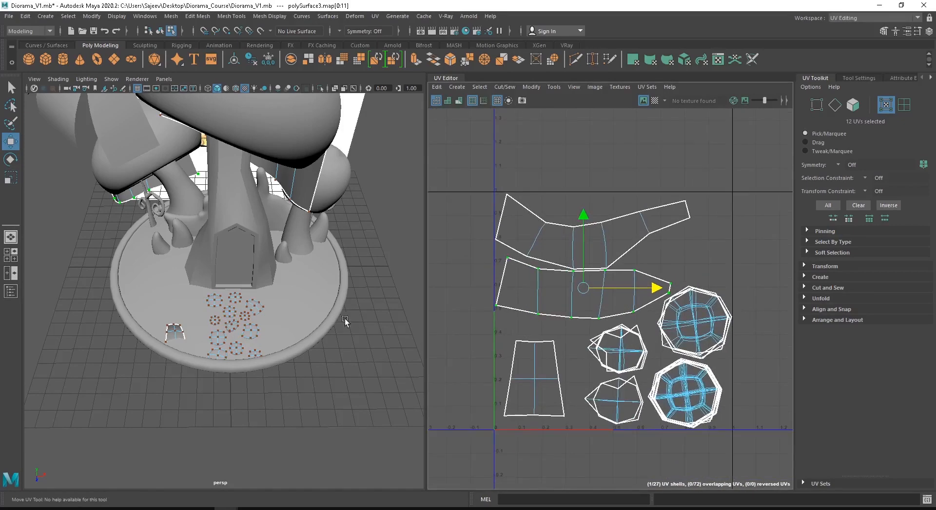
- Show the UV Toolkit and review the UV layouts of one palm leaf and of the large mushroom's stem and cap
{"action": "right_click_drag", "start_coordinate": [342, 321], "coordinate": [215, 331], "text": "alt"}
{"action": "left_click_drag", "start_coordinate": [213, 349], "coordinate": [240, 335], "text": "alt"}
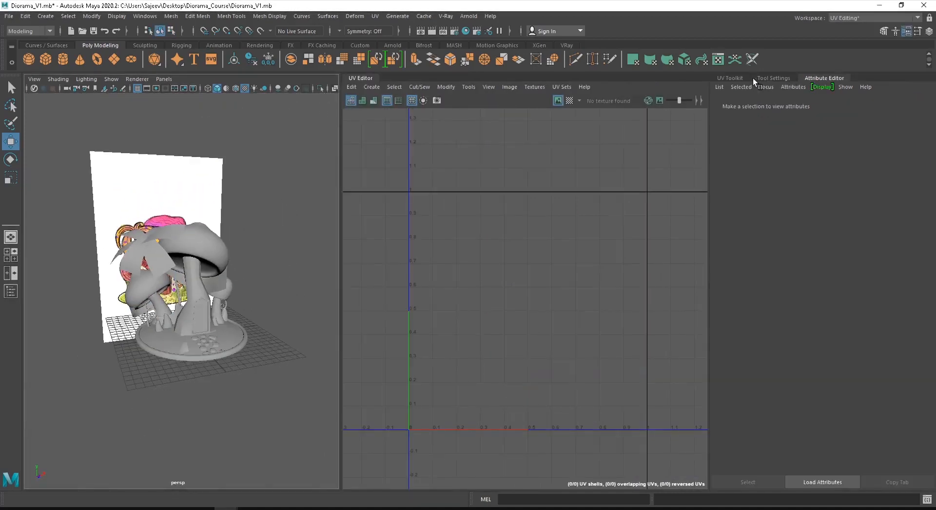
{"action": "left_click", "coordinate": [738, 78]}
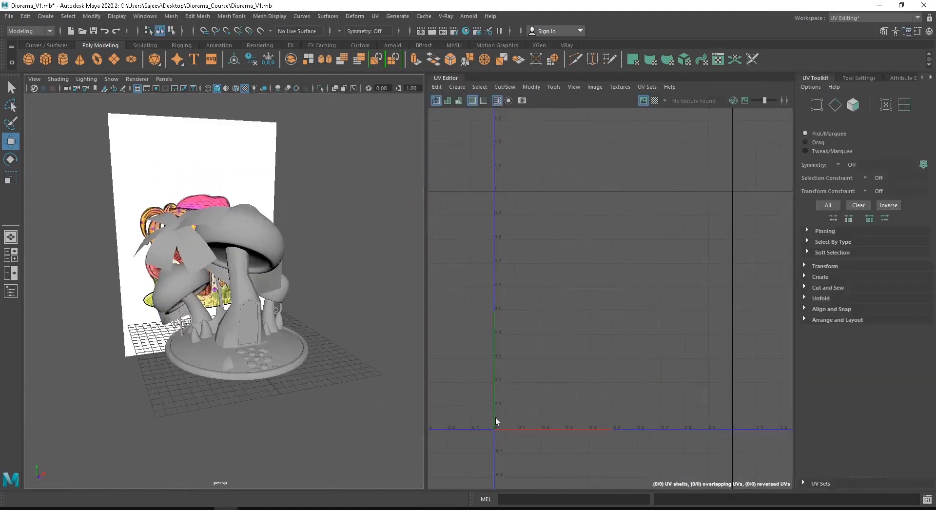
{"action": "left_click_drag", "start_coordinate": [239, 220], "coordinate": [326, 230], "text": "alt"}
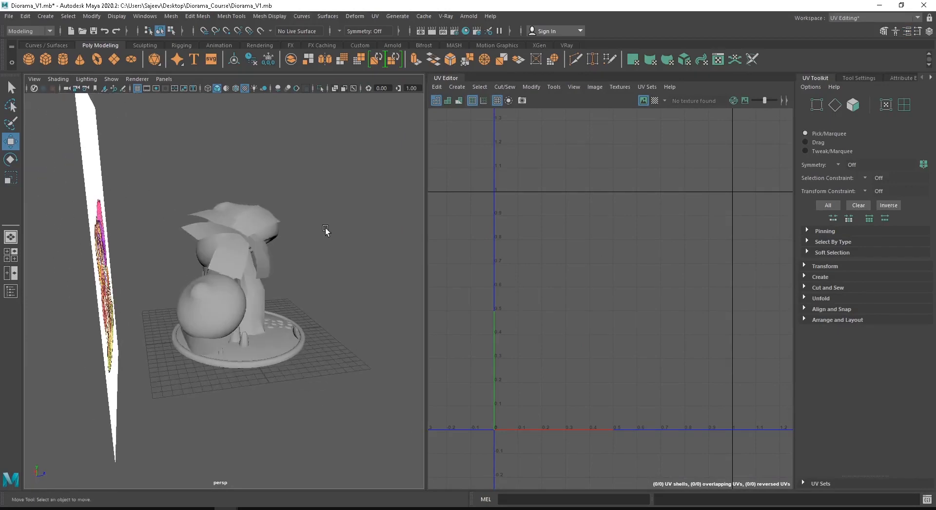
{"action": "left_click", "coordinate": [242, 209]}
{"action": "left_click_drag", "start_coordinate": [244, 214], "coordinate": [254, 276], "text": "alt"}
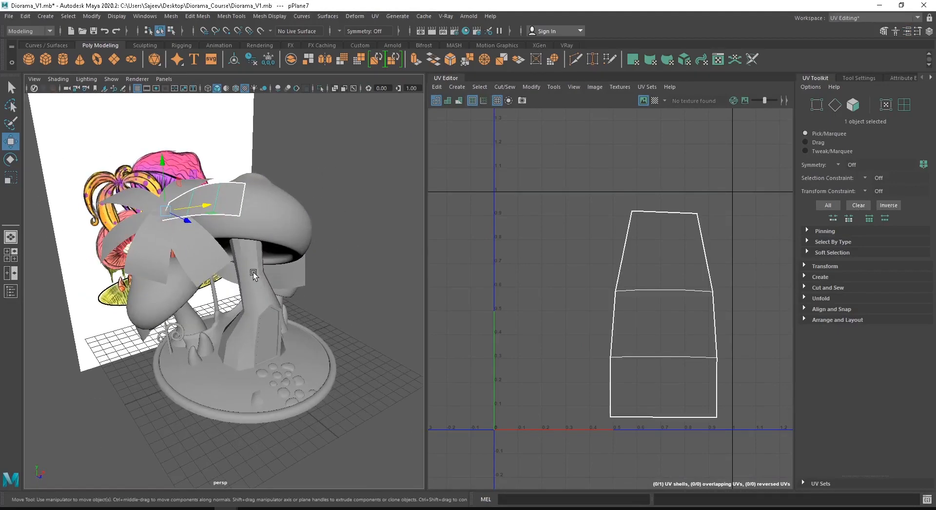
{"action": "left_click", "coordinate": [253, 276]}
{"action": "left_click", "coordinate": [275, 221], "text": "shift"}
{"action": "left_click_drag", "start_coordinate": [276, 221], "coordinate": [210, 281], "text": "alt"}
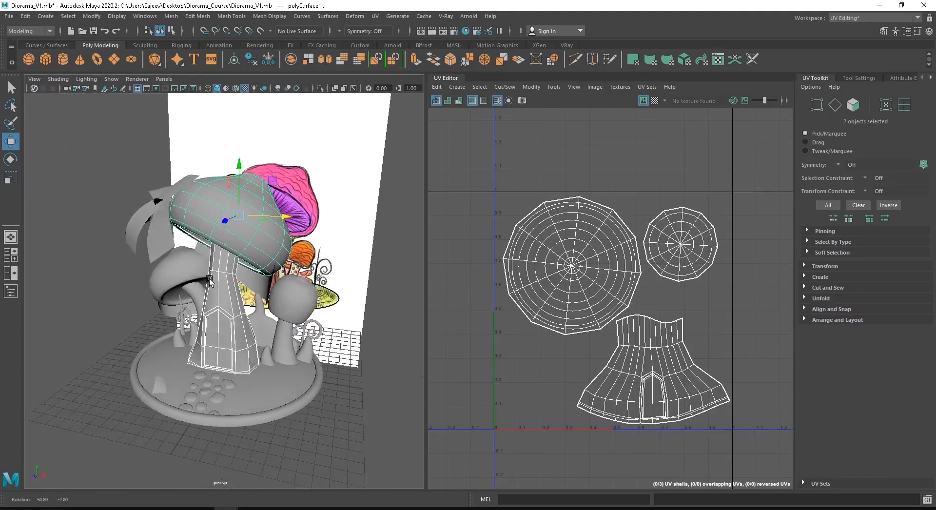
{"action": "left_click_drag", "start_coordinate": [266, 347], "coordinate": [314, 331], "text": "alt"}
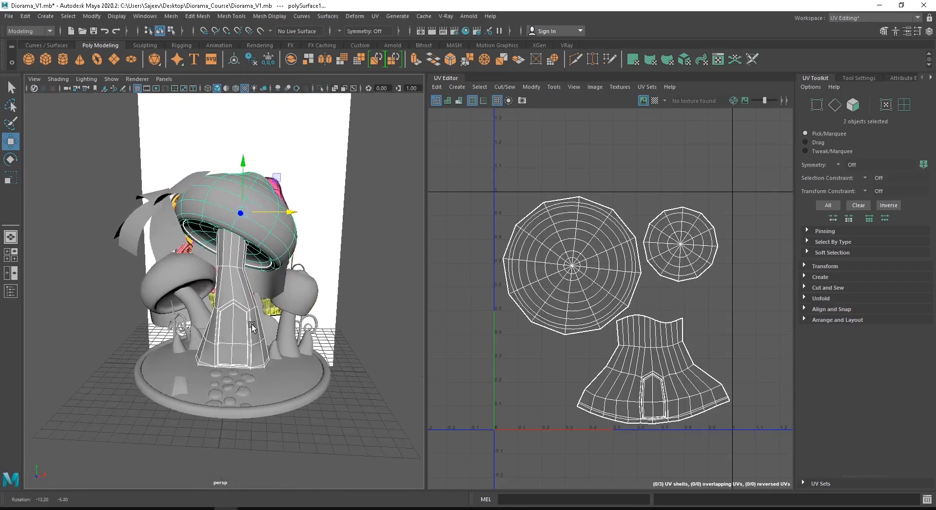
- Review the UV layouts of the two smaller mushrooms, selecting each one's cap and stem together
{"action": "left_click", "coordinate": [191, 304]}
{"action": "left_click", "coordinate": [170, 303], "text": "shift"}
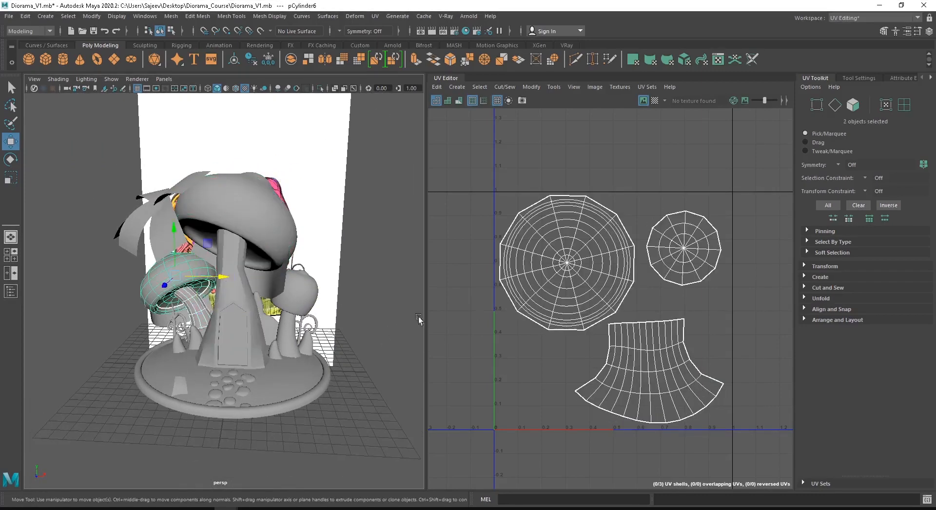
{"action": "left_click", "coordinate": [293, 316]}
{"action": "left_click", "coordinate": [285, 336], "text": "shift"}
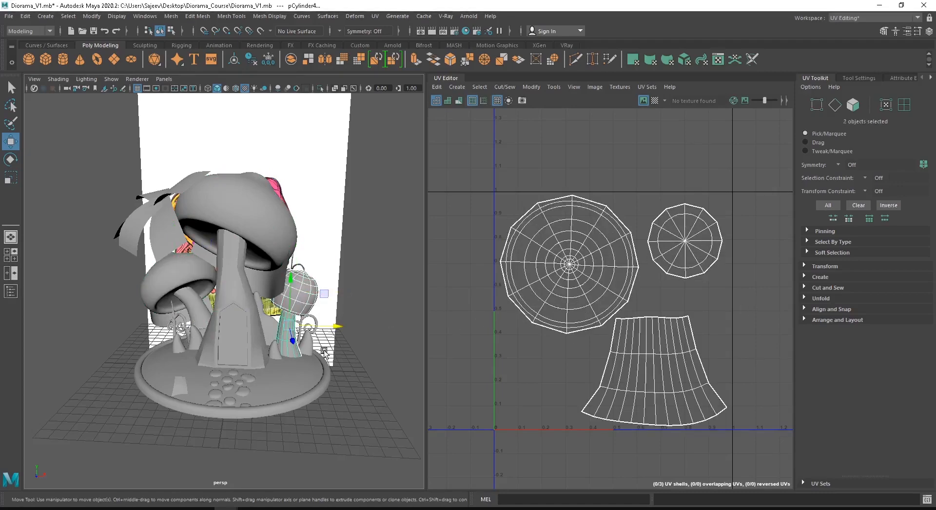
- Select the small pointed cones on both sides of the base together to review their combined UV layout
{"action": "left_click_drag", "start_coordinate": [324, 351], "coordinate": [294, 361], "text": "alt"}
{"action": "left_click", "coordinate": [250, 365]}
{"action": "left_click", "coordinate": [297, 367], "text": "shift"}
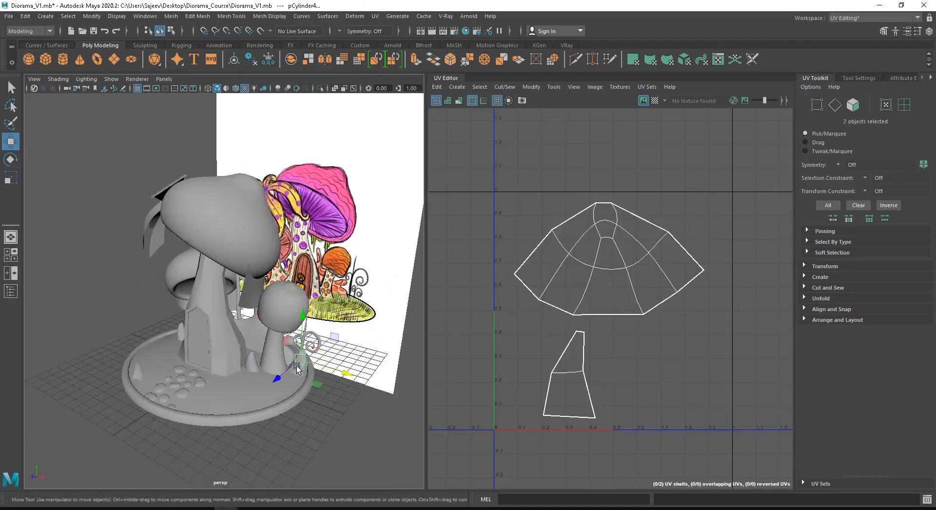
{"action": "left_click", "coordinate": [297, 366]}
{"action": "left_click", "coordinate": [250, 364], "text": "shift"}
{"action": "left_click_drag", "start_coordinate": [250, 365], "coordinate": [197, 344], "text": "alt"}
{"action": "left_click", "coordinate": [179, 350], "text": "shift"}
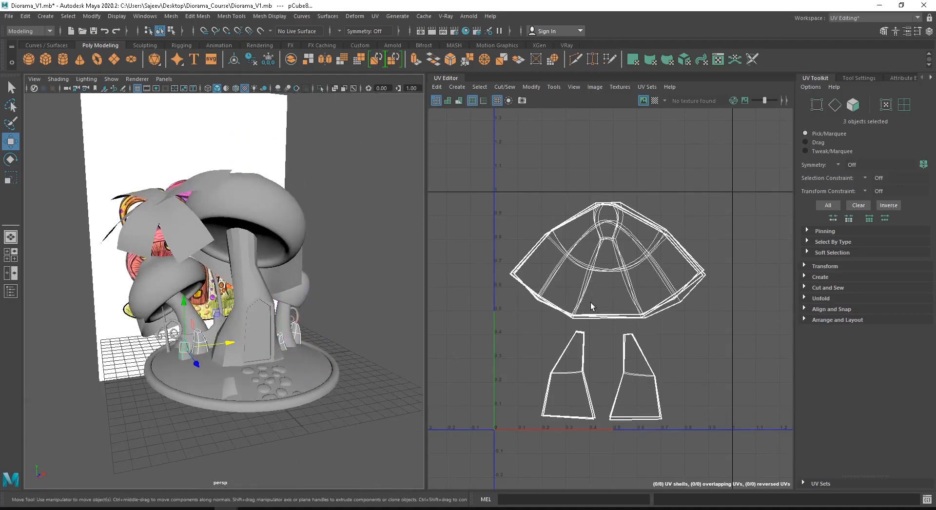
- Check the UV layouts of the jagged piece behind the main stem and the two curly plants, and clear the selection
{"action": "left_click", "coordinate": [227, 330]}
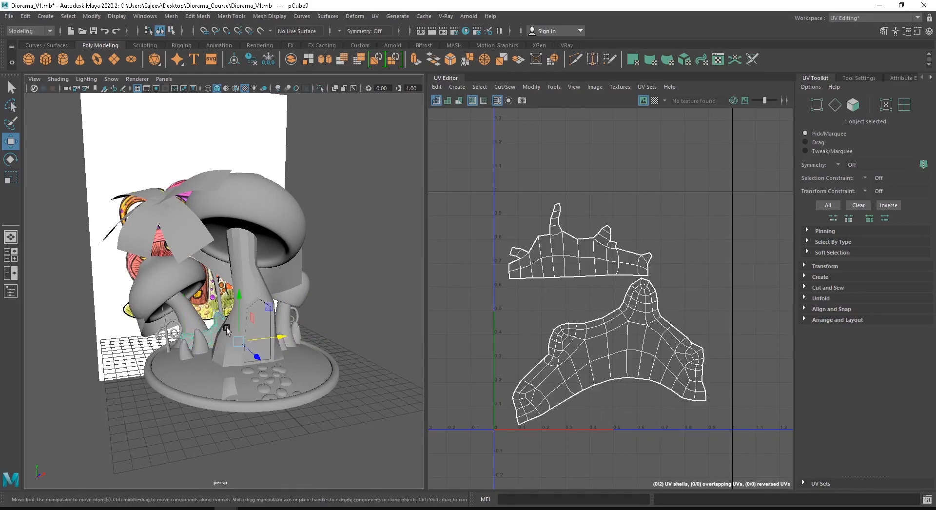
{"action": "left_click_drag", "start_coordinate": [238, 299], "coordinate": [173, 316], "text": "alt"}
{"action": "left_click", "coordinate": [173, 316]}
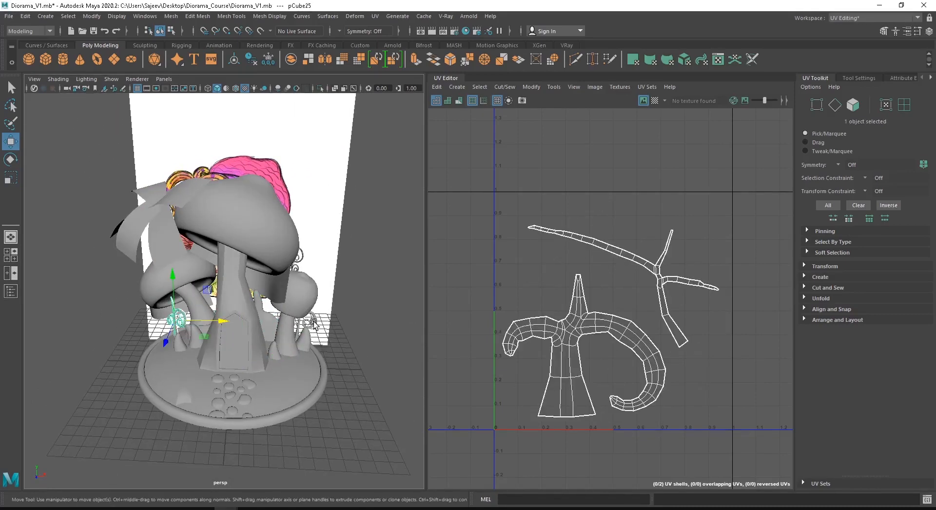
{"action": "left_click", "coordinate": [299, 323], "text": "shift"}
{"action": "left_click", "coordinate": [332, 359]}
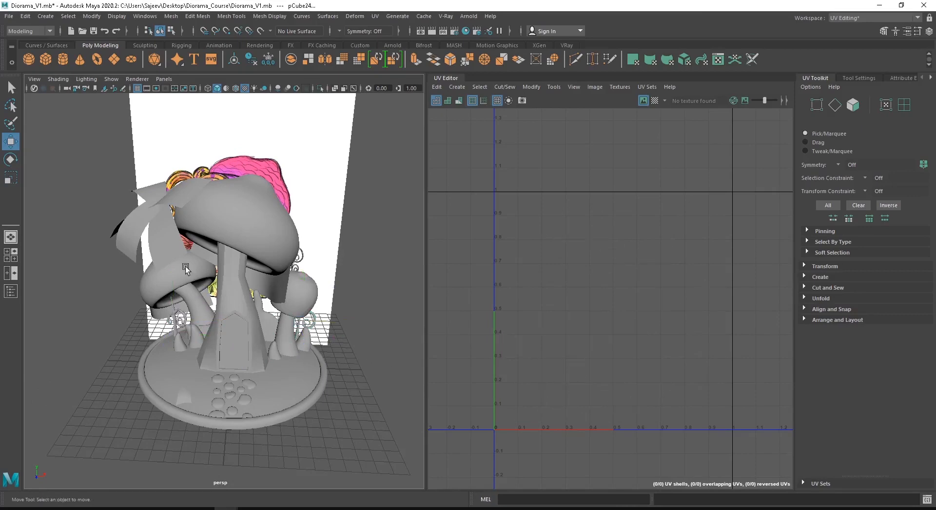
- Select the whole palm group from one of its leaves and review the UVs of its leaves and thin trunk
{"action": "left_click", "coordinate": [174, 245]}
{"action": "left_click_drag", "start_coordinate": [149, 214], "coordinate": [171, 200], "text": "alt"}
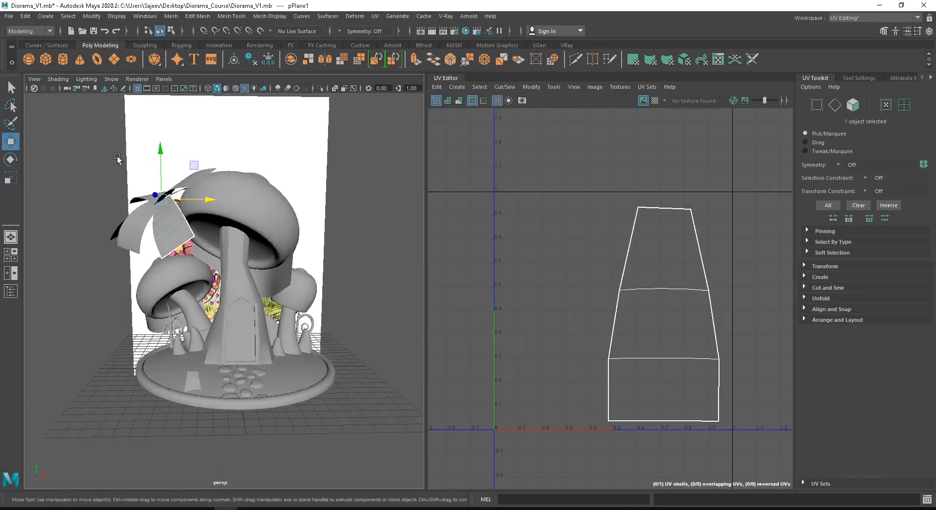
{"action": "key", "text": "Up"}
{"action": "mouse_move", "coordinate": [133, 223]}
{"action": "left_mouse_down", "text": "alt"}
{"action": "mouse_move", "coordinate": [203, 230]}
{"action": "mouse_move", "coordinate": [208, 285]}
{"action": "left_mouse_up", "text": "alt"}
{"action": "left_click_drag", "start_coordinate": [292, 341], "coordinate": [307, 381], "text": "alt"}
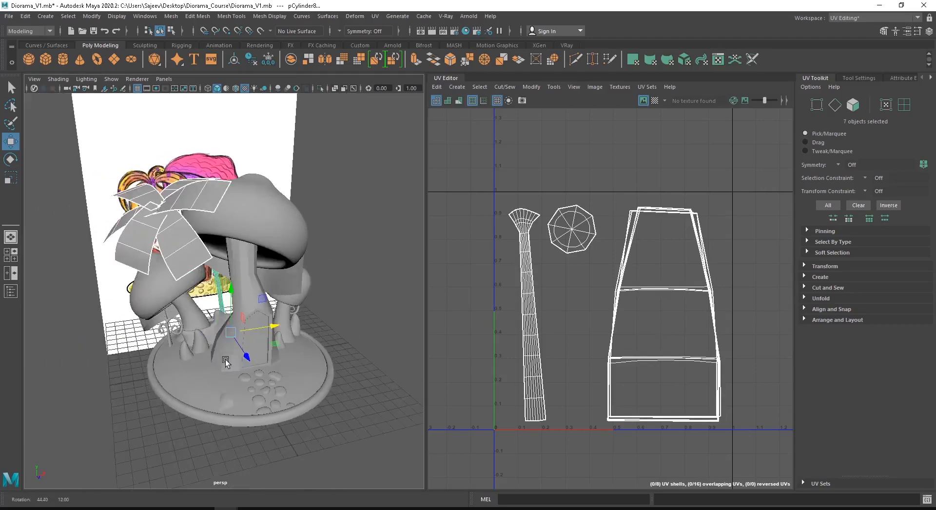
- Check the round base's UV layout, and select all the diorama objects except the reference image to view their UVs together
{"action": "left_click", "coordinate": [307, 381]}
{"action": "left_click_drag", "start_coordinate": [279, 417], "coordinate": [285, 426], "text": "alt"}
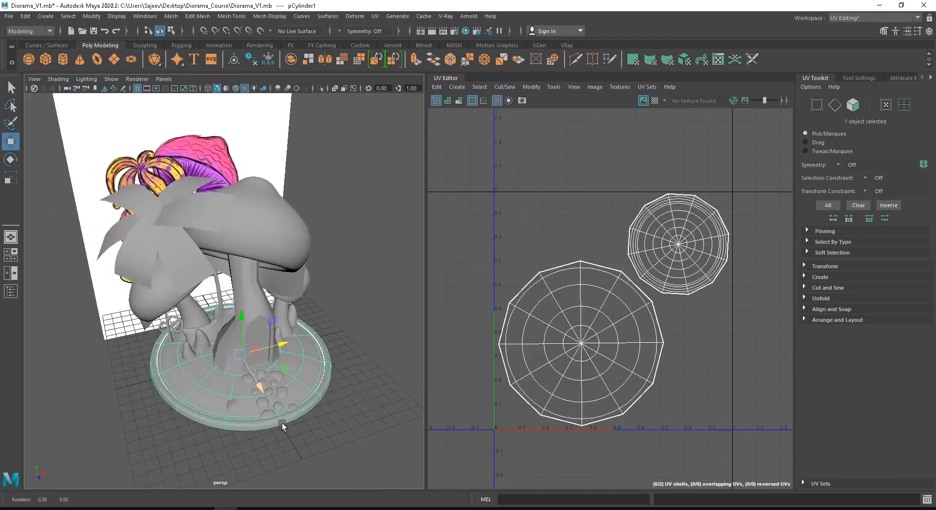
{"action": "left_click_drag", "start_coordinate": [361, 460], "coordinate": [143, 233]}
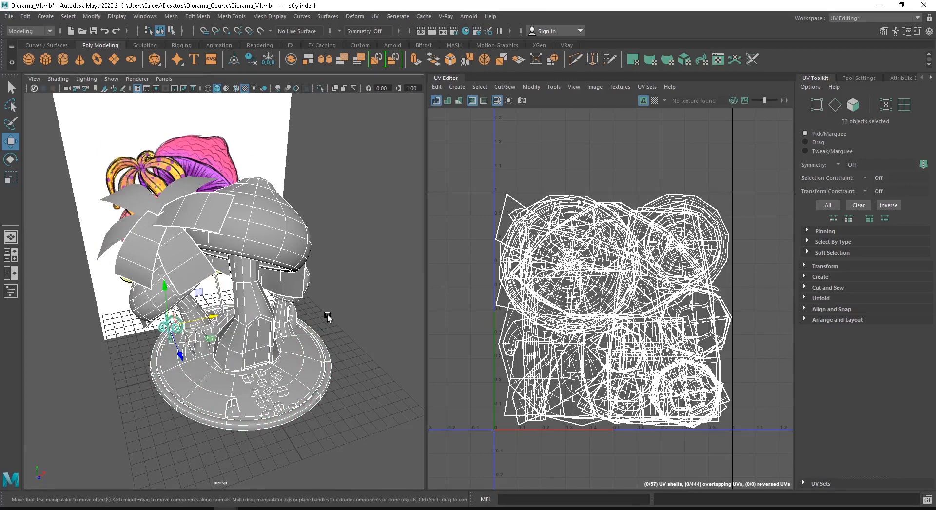
- Select only the stepping stones in front of the main stem, leaving out the round base and stem, to view their UVs
{"action": "left_click", "coordinate": [315, 423]}
{"action": "left_click", "coordinate": [260, 393]}
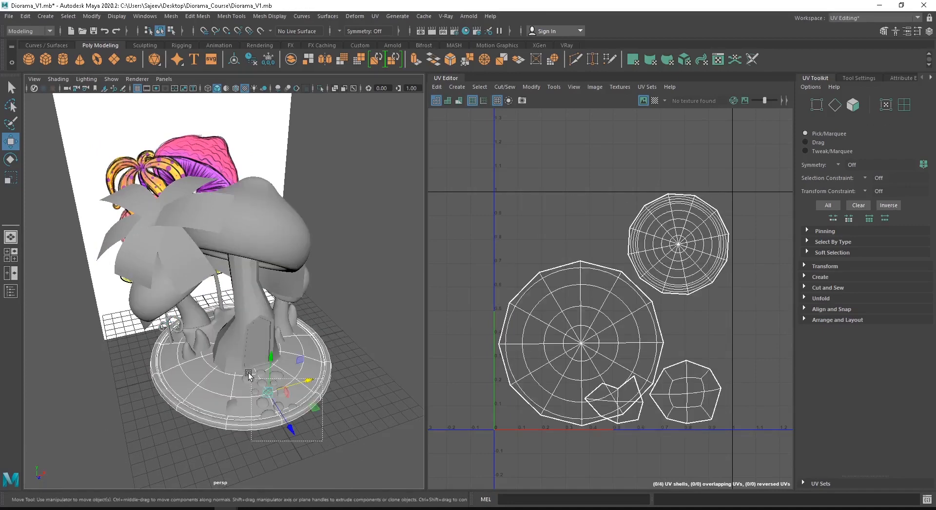
{"action": "left_click", "coordinate": [324, 362], "text": "ctrl"}
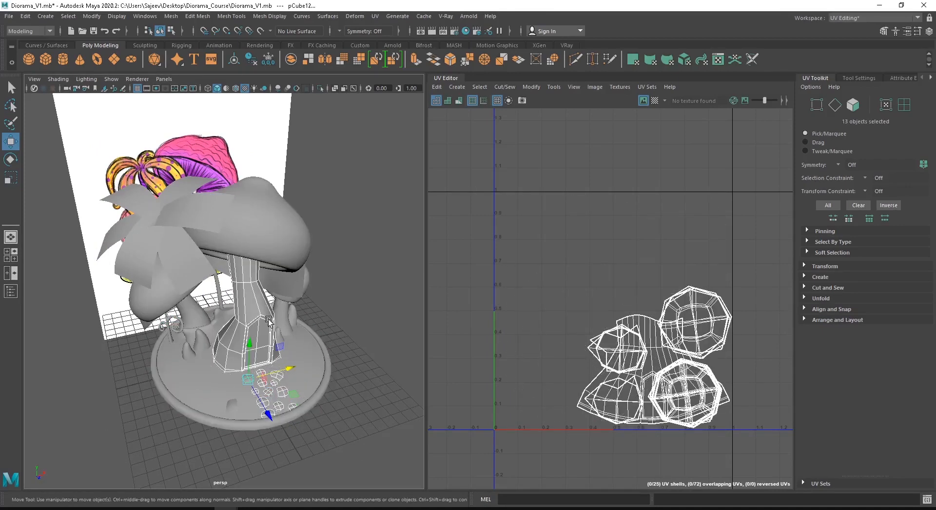
{"action": "left_click", "coordinate": [243, 310], "text": "ctrl"}
- Add the jagged pieces behind the mushrooms and the small tapered plane to the selection, review their combined UV layout, and clear the selection
{"action": "left_click_drag", "start_coordinate": [213, 350], "coordinate": [200, 304], "text": "alt"}
{"action": "left_click", "coordinate": [201, 259], "text": "shift"}
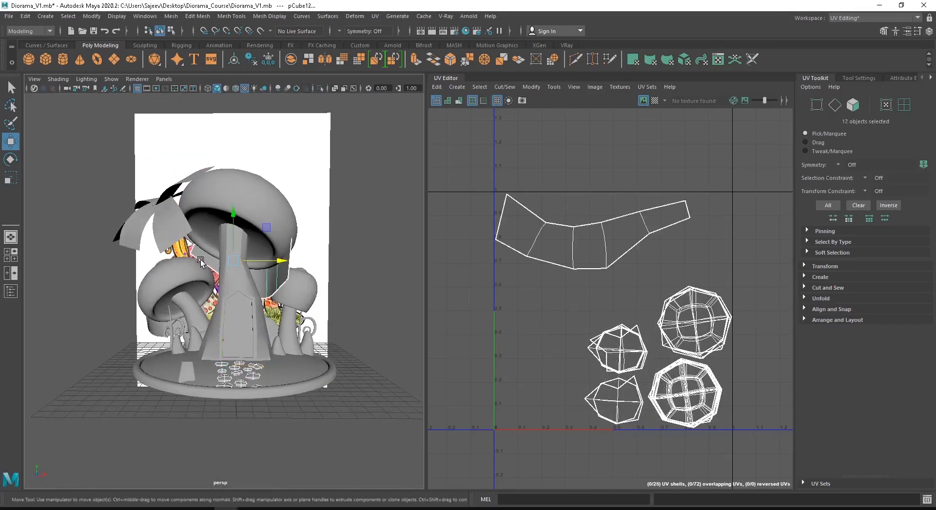
{"action": "left_click", "coordinate": [150, 331], "text": "shift"}
{"action": "left_click", "coordinate": [151, 331], "text": "shift"}
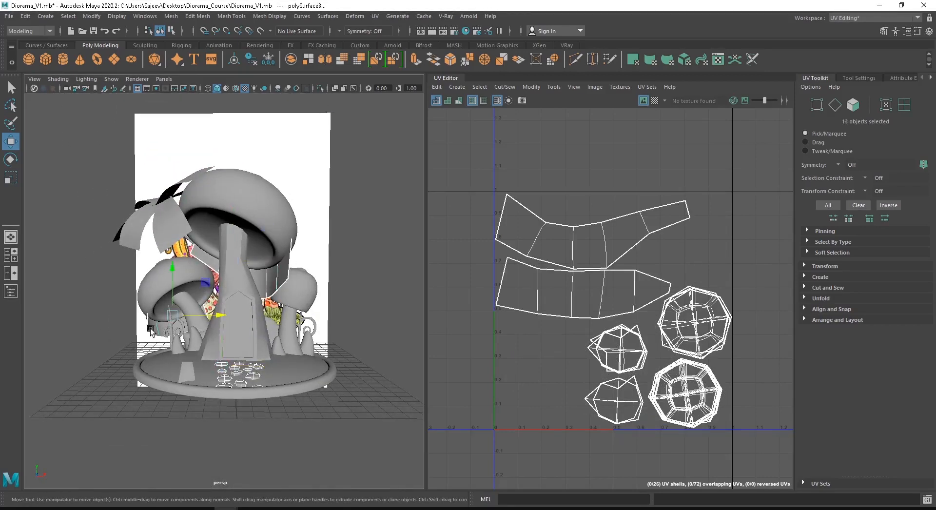
{"action": "left_click", "coordinate": [185, 369], "text": "shift"}
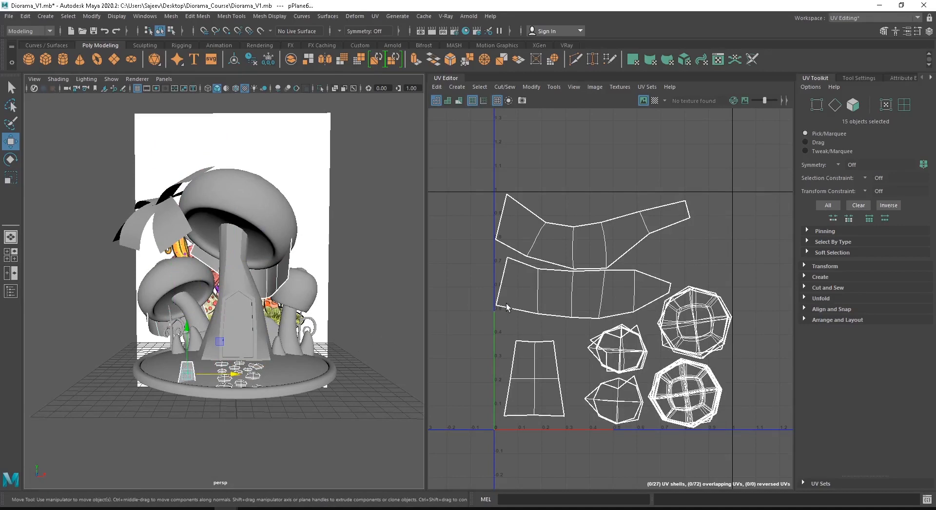
{"action": "left_click", "coordinate": [367, 279]}
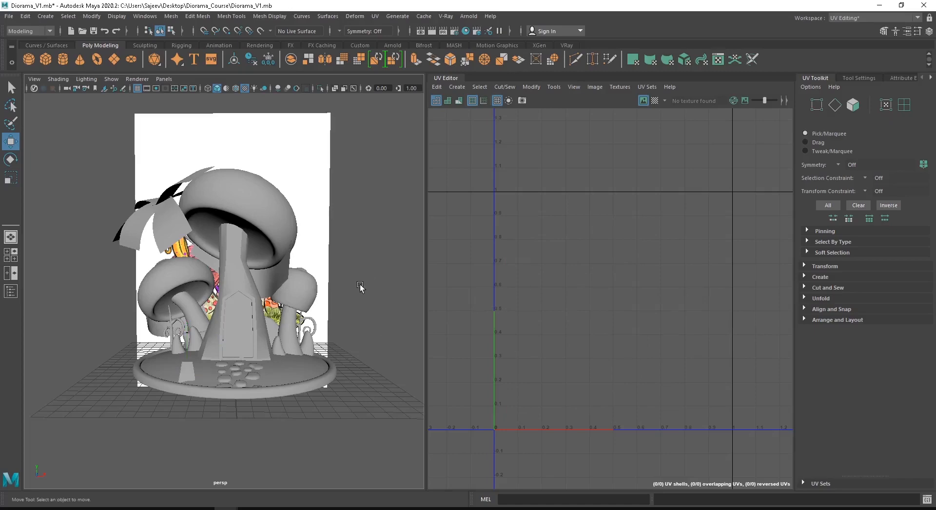
{"action": "left_click_drag", "start_coordinate": [238, 256], "coordinate": [170, 284], "text": "alt"}
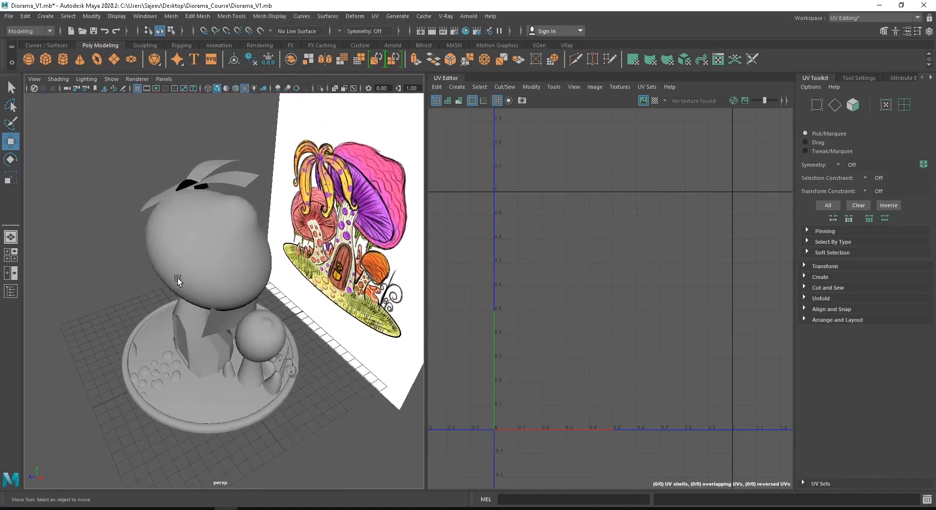